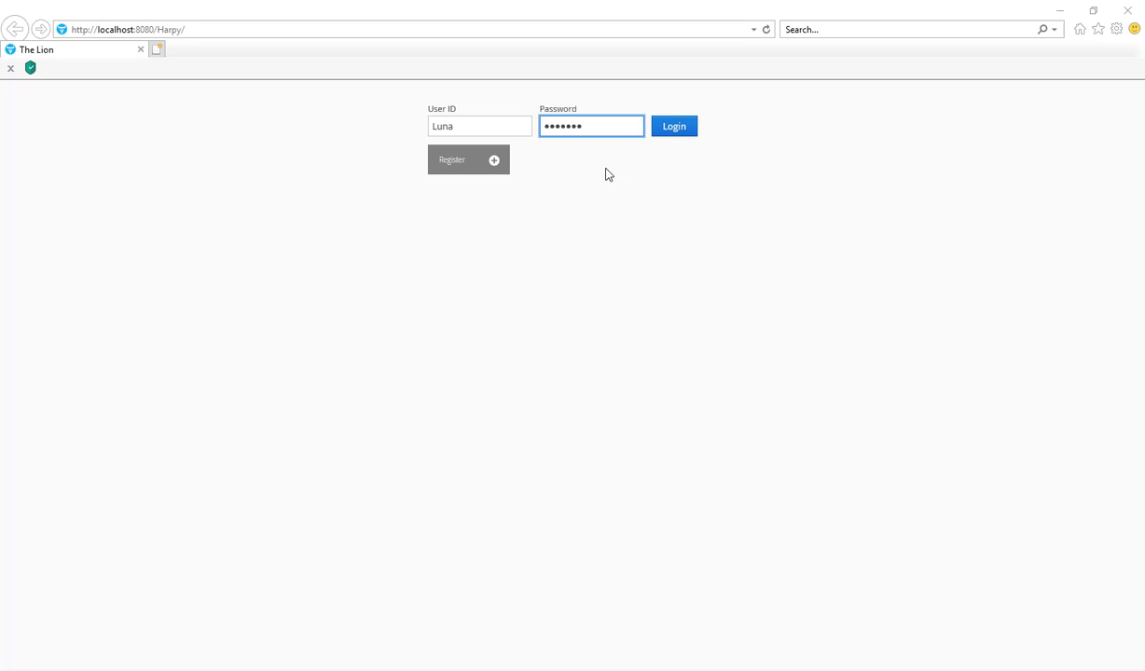
Step: Expand the registration form to view its fields, and log in with the user ID and password already filled in
left_click(495, 166)
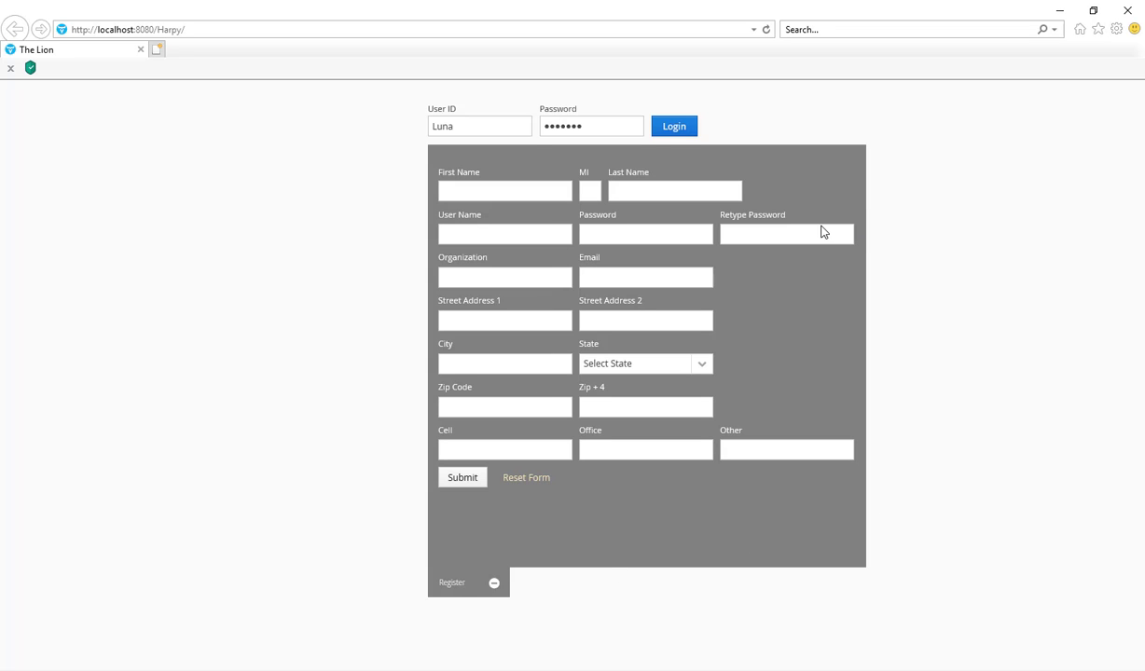
left_click(681, 134)
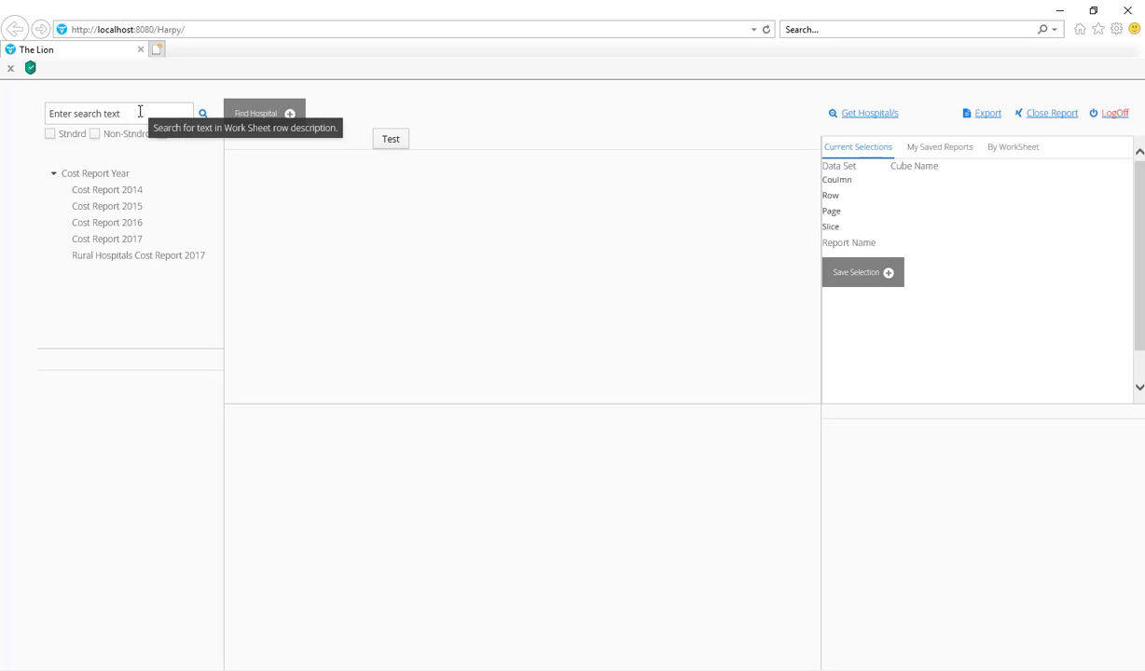
Step: Examine the Find Hospital filters for bed size, ALOS and discharges, and collapse the filter area
left_click(289, 118)
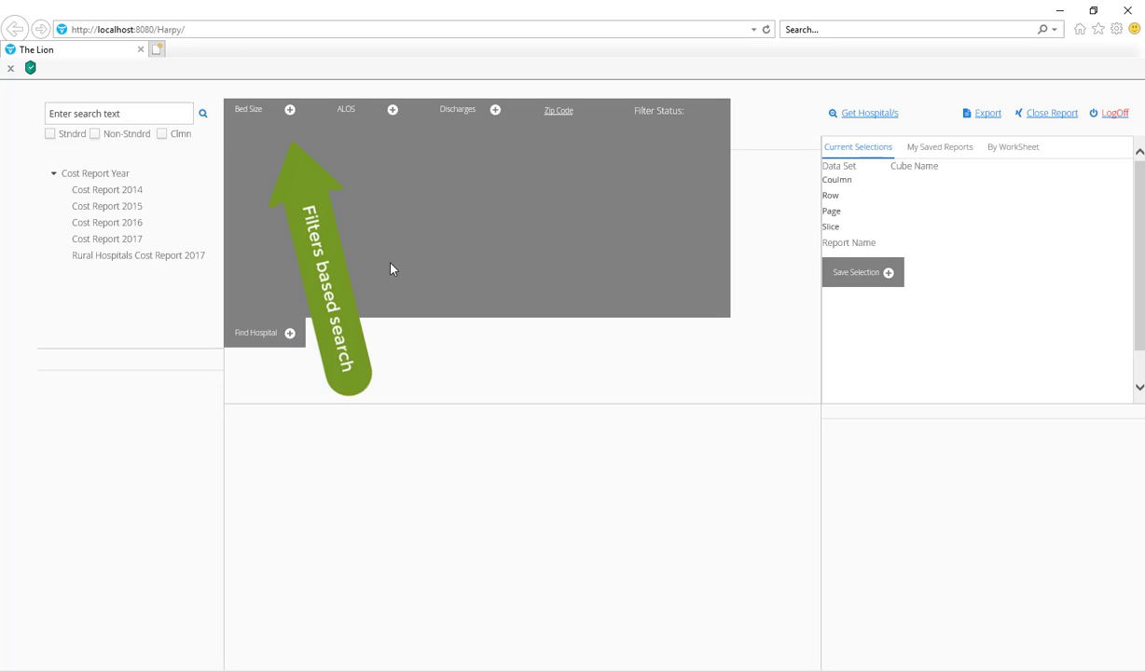
left_click(290, 116)
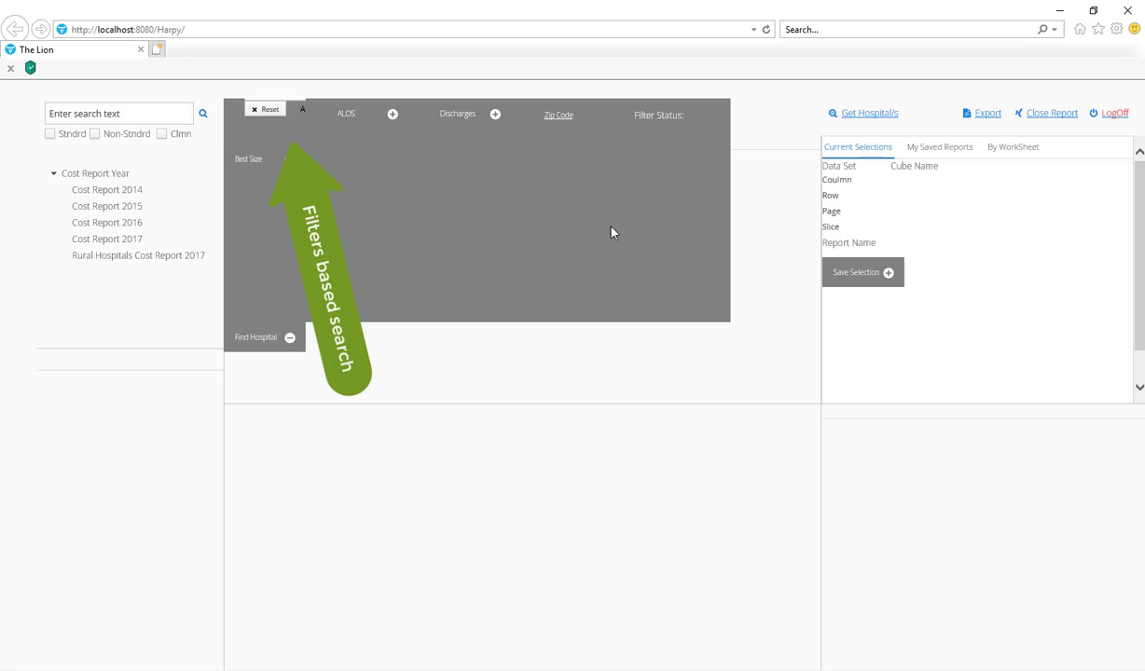
left_click(392, 115)
left_click(497, 116)
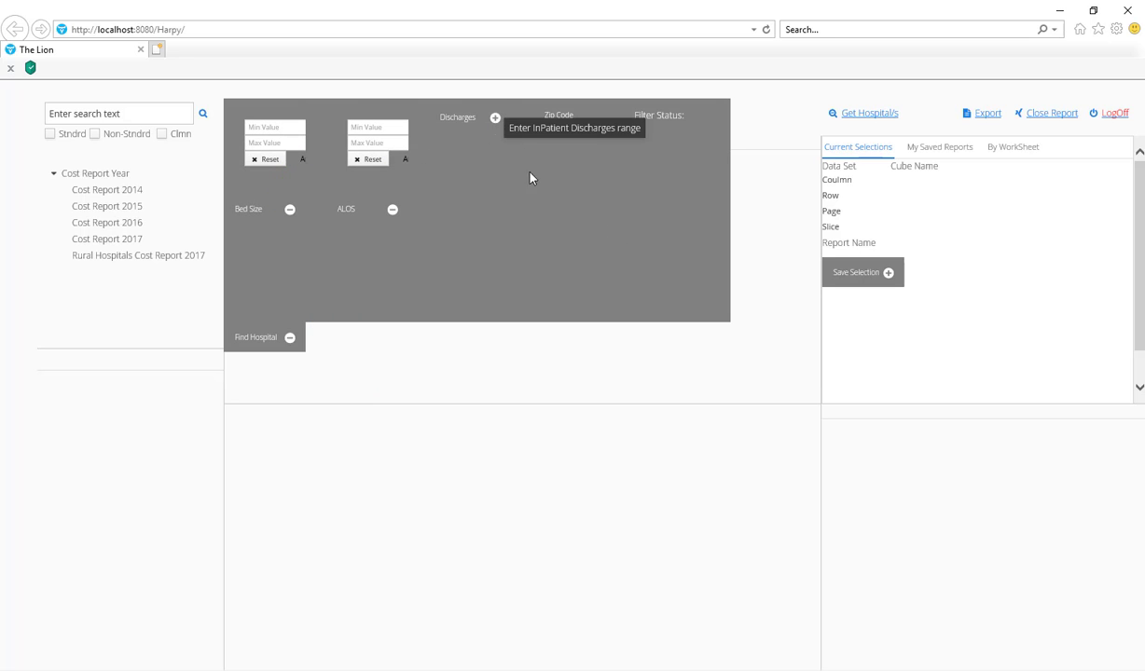
left_click(290, 338)
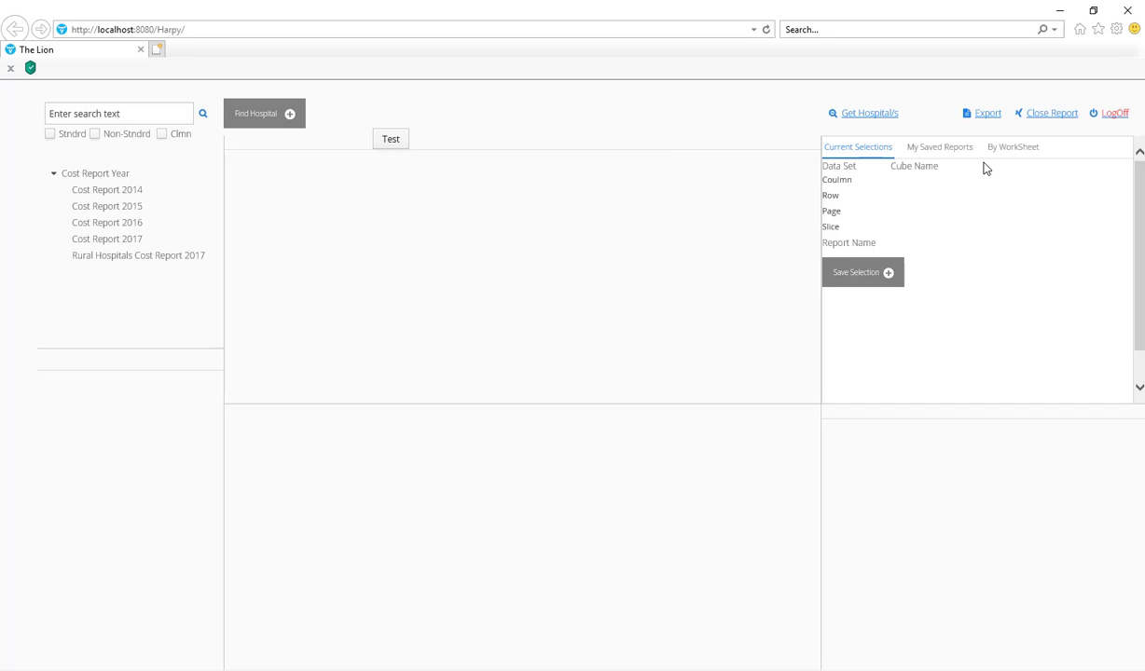
Step: Load the saved report "Howard A0,A6,A7,A8 and B0" from the Add New-1 folder, accepting removal of the tree filters
left_click(939, 149)
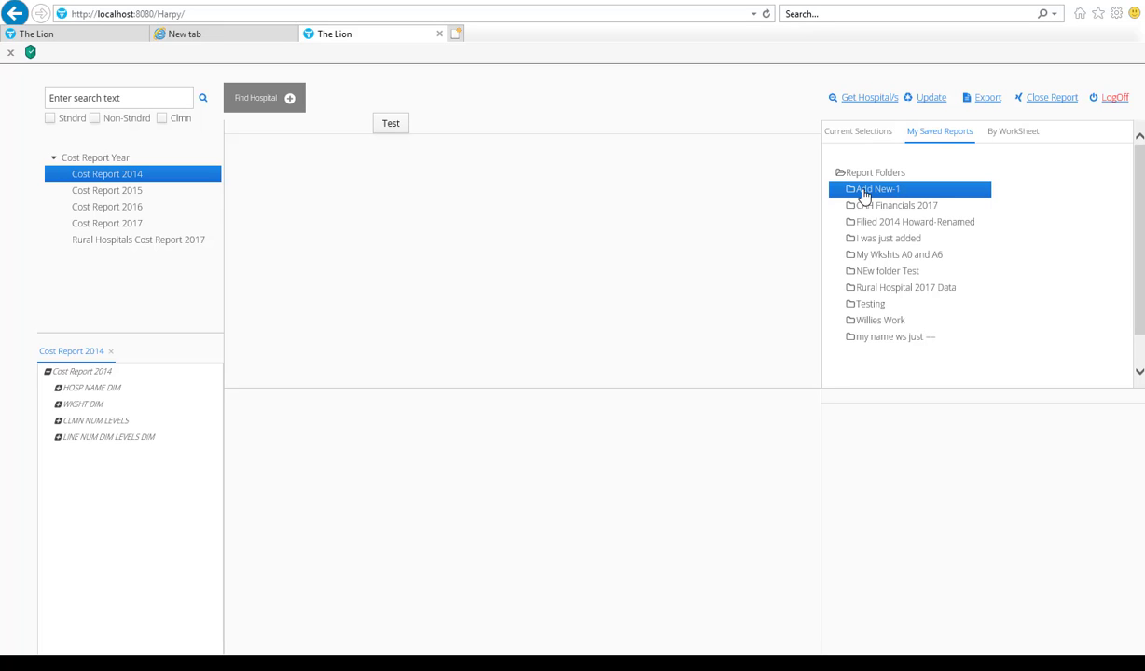
left_click(863, 191)
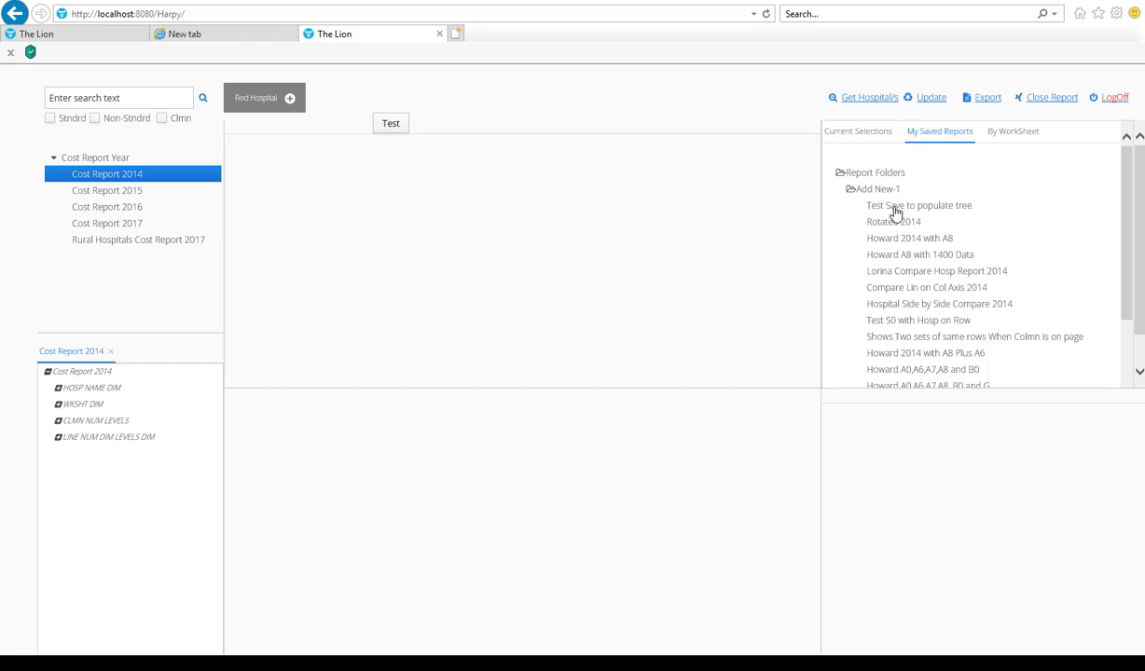
left_click_drag(1128, 233, 1128, 289)
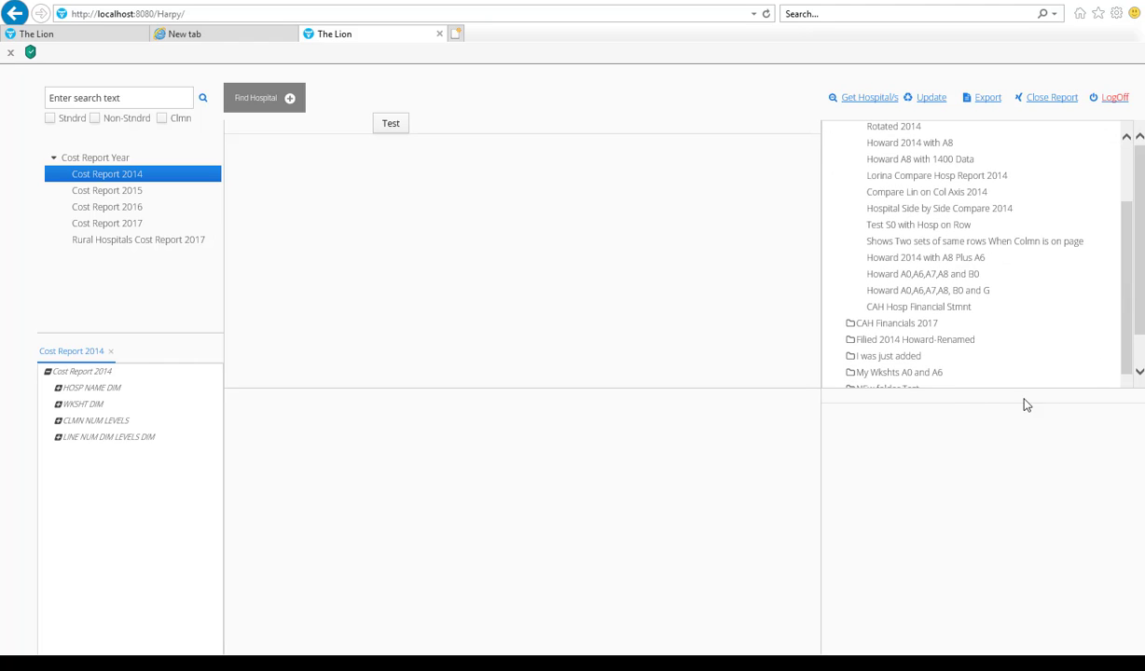
left_click(921, 278)
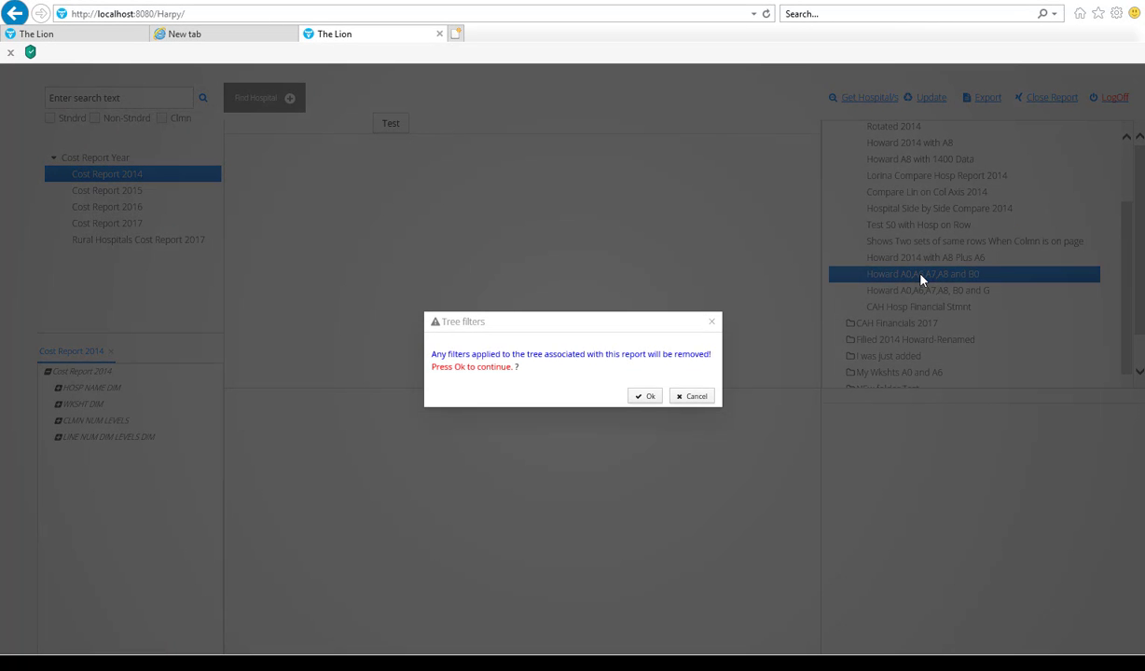
left_click(643, 396)
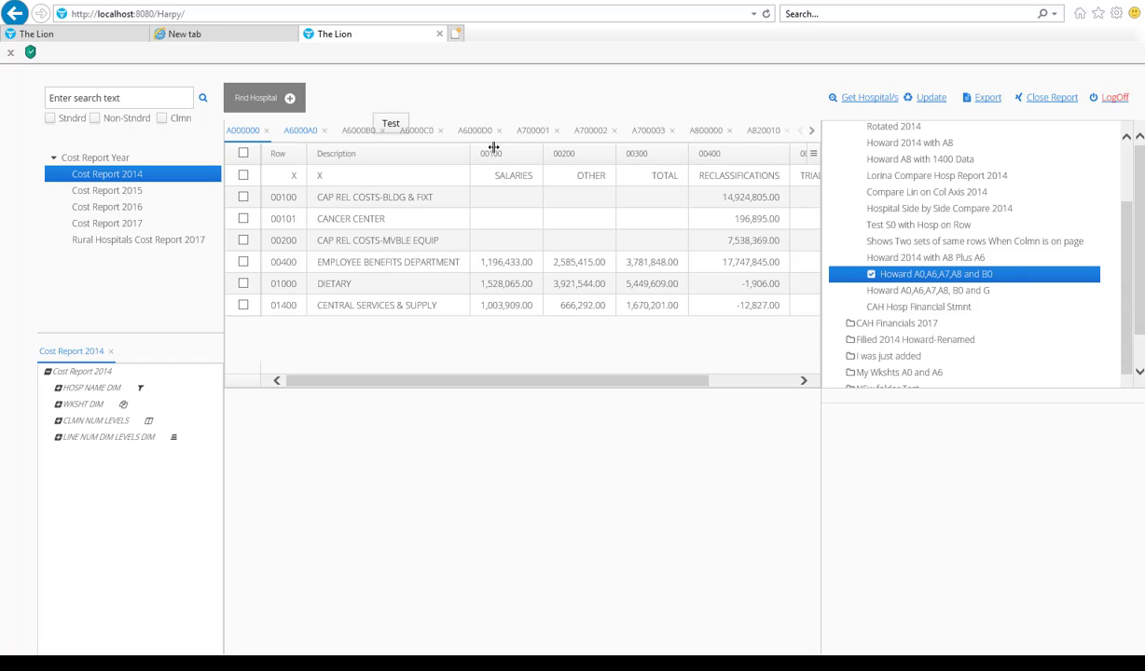
Step: Check the edit options for the Add New-1 folder and its Rotated 2014 report, dismissing both without changes
scroll(1112, 250, "up", 1)
scroll(1112, 250, "up", 2)
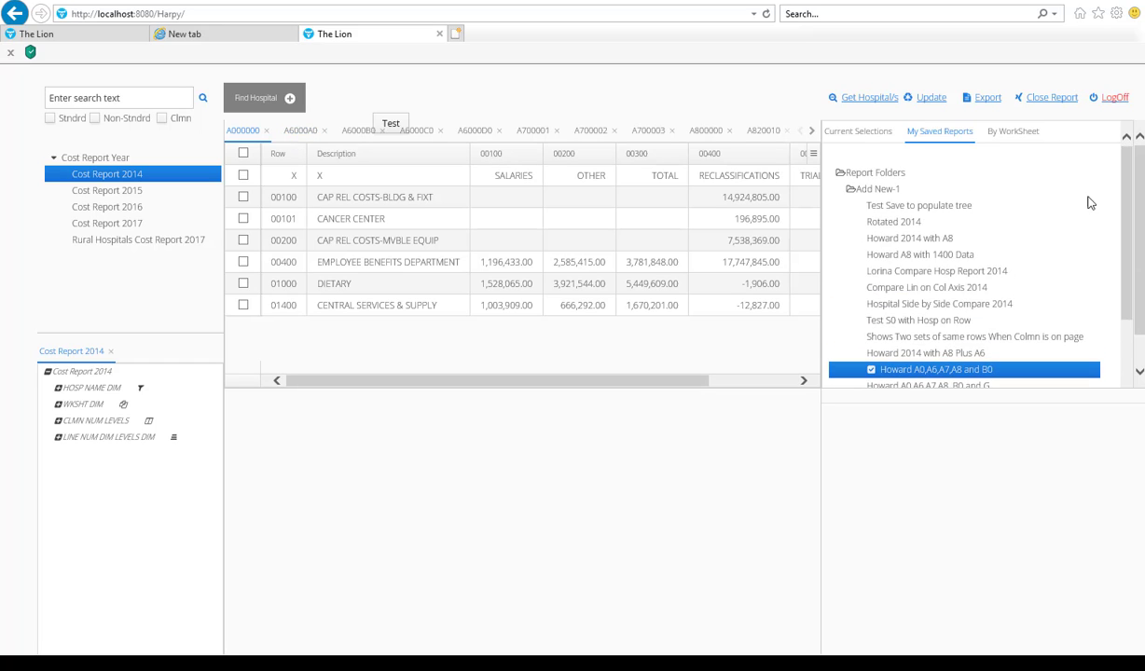
right_click(863, 192)
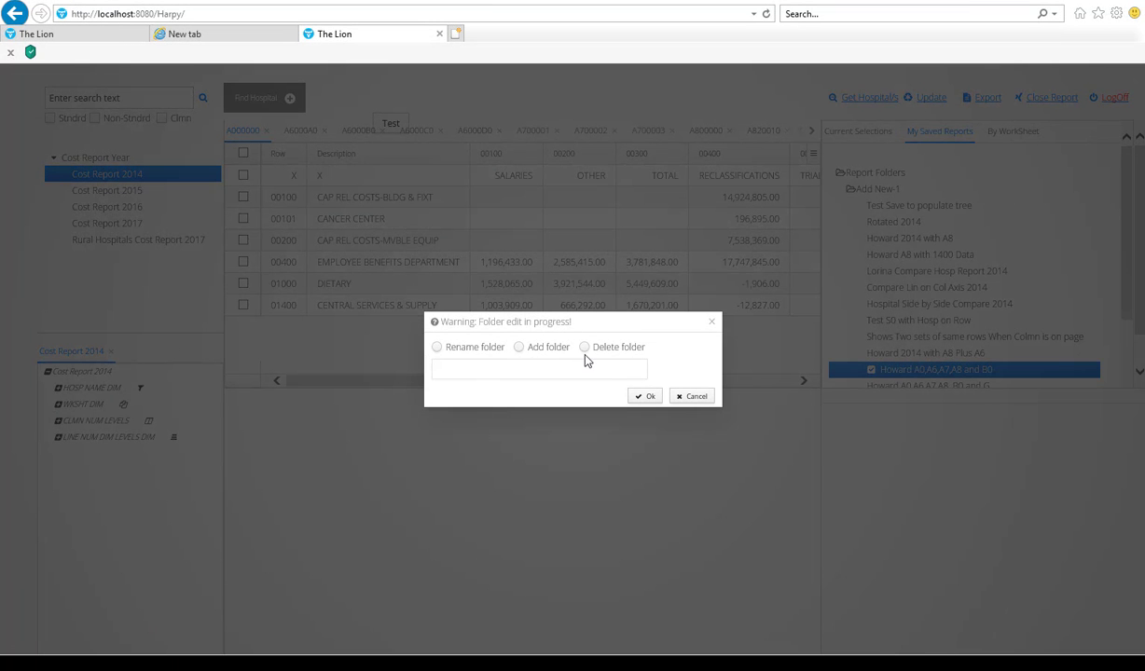
left_click(695, 399)
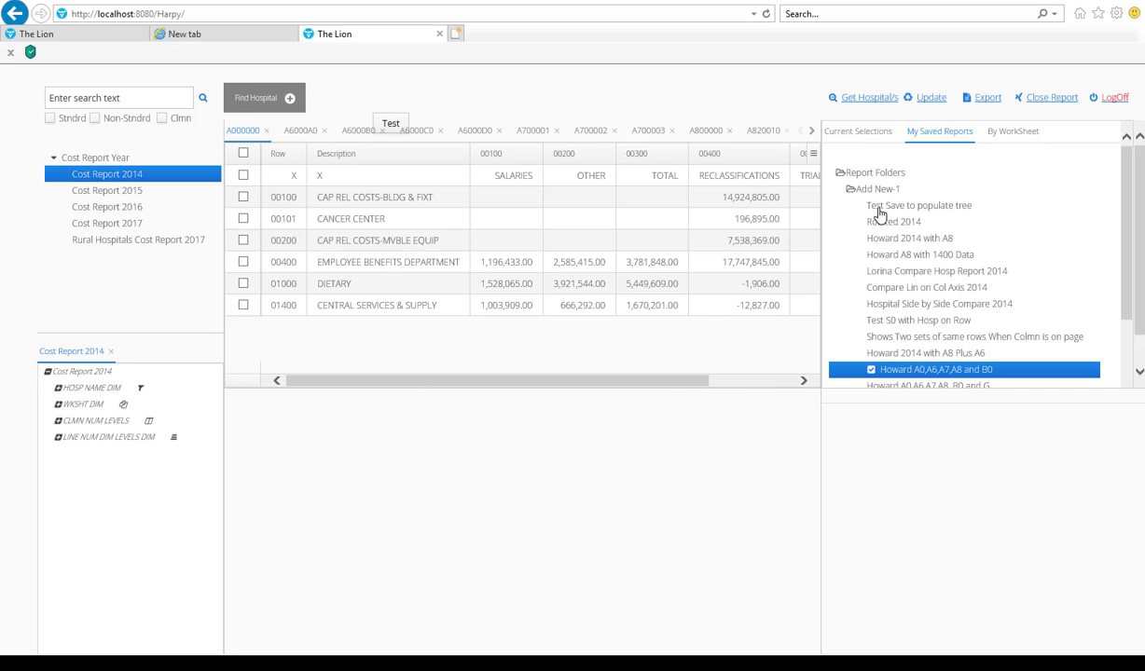
right_click(878, 221)
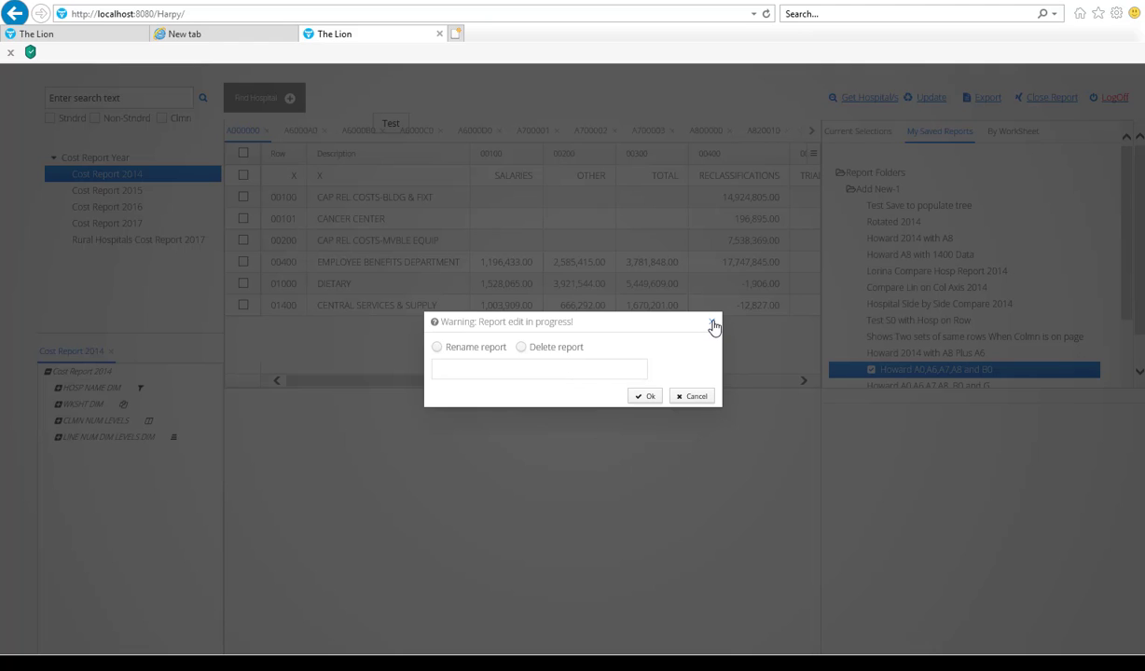
left_click(714, 324)
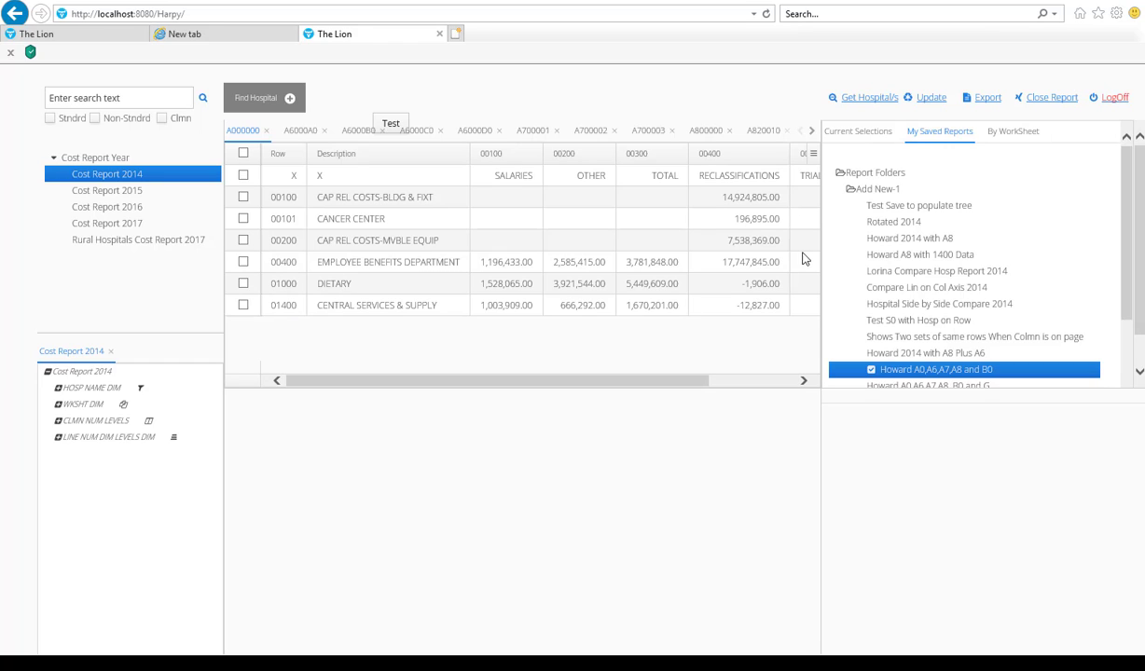
Step: Examine the loaded report's current selections by expanding its column, row, page and slice dimensions
left_click(853, 132)
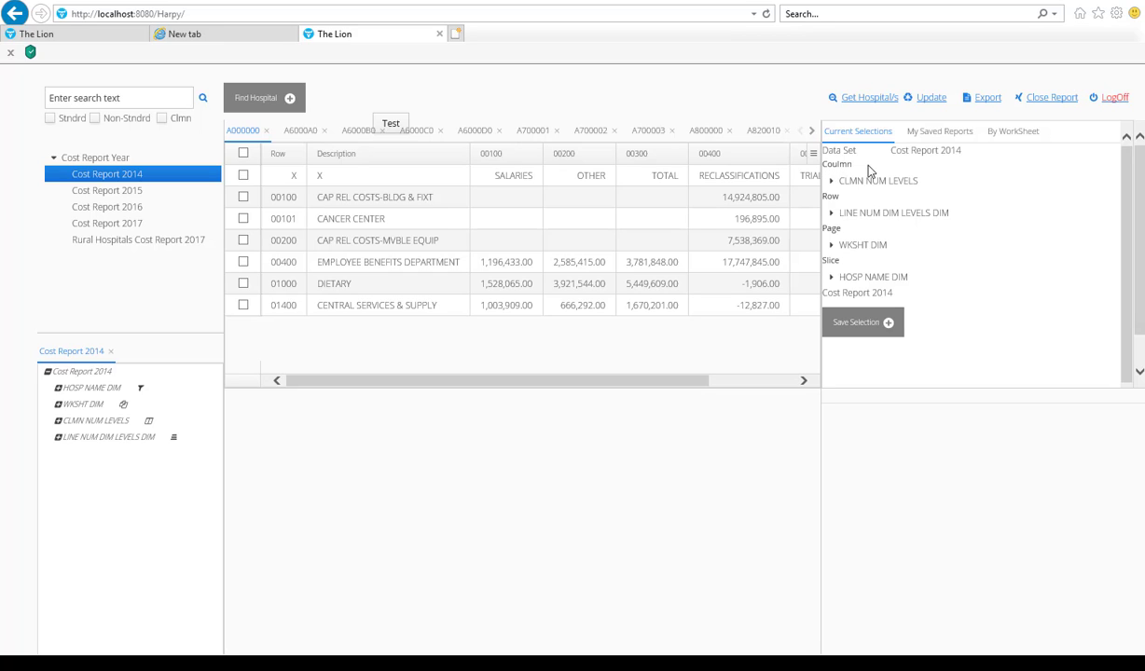
left_click(831, 181)
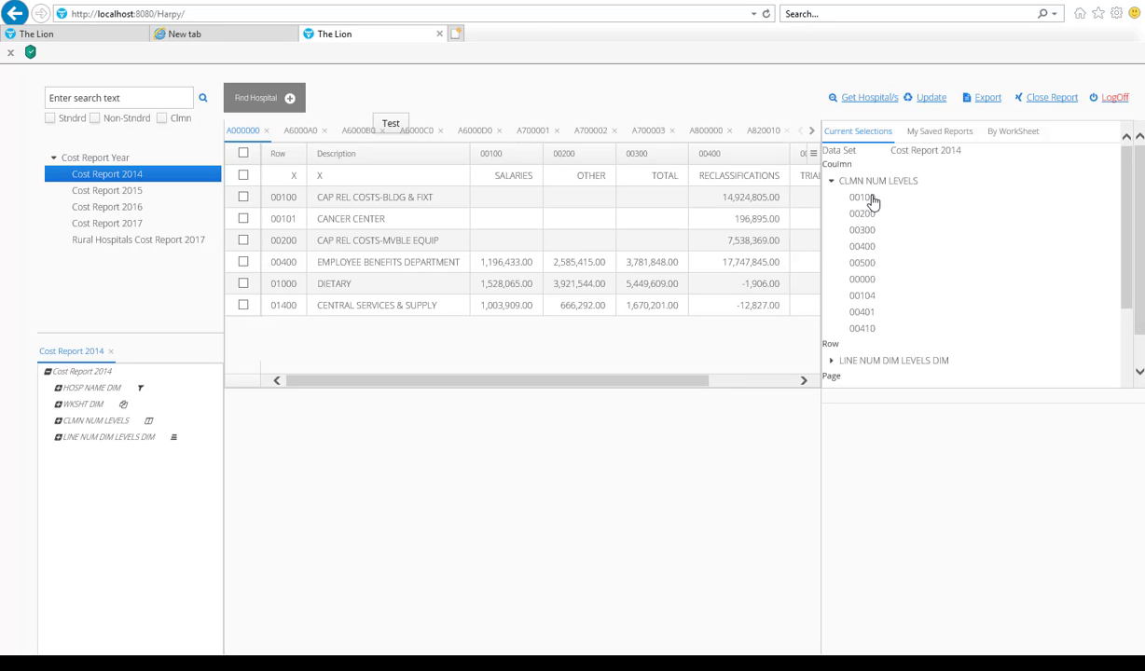
left_click(830, 364)
left_click_drag(1126, 225, 1134, 298)
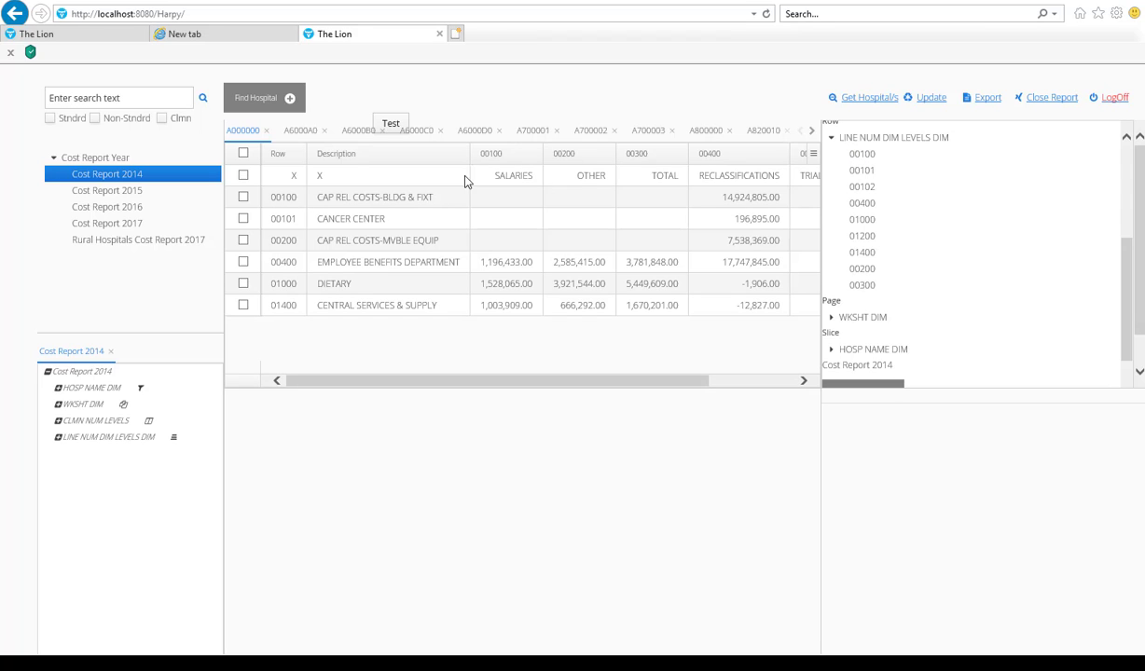
left_click(833, 319)
left_click_drag(1126, 280, 1127, 319)
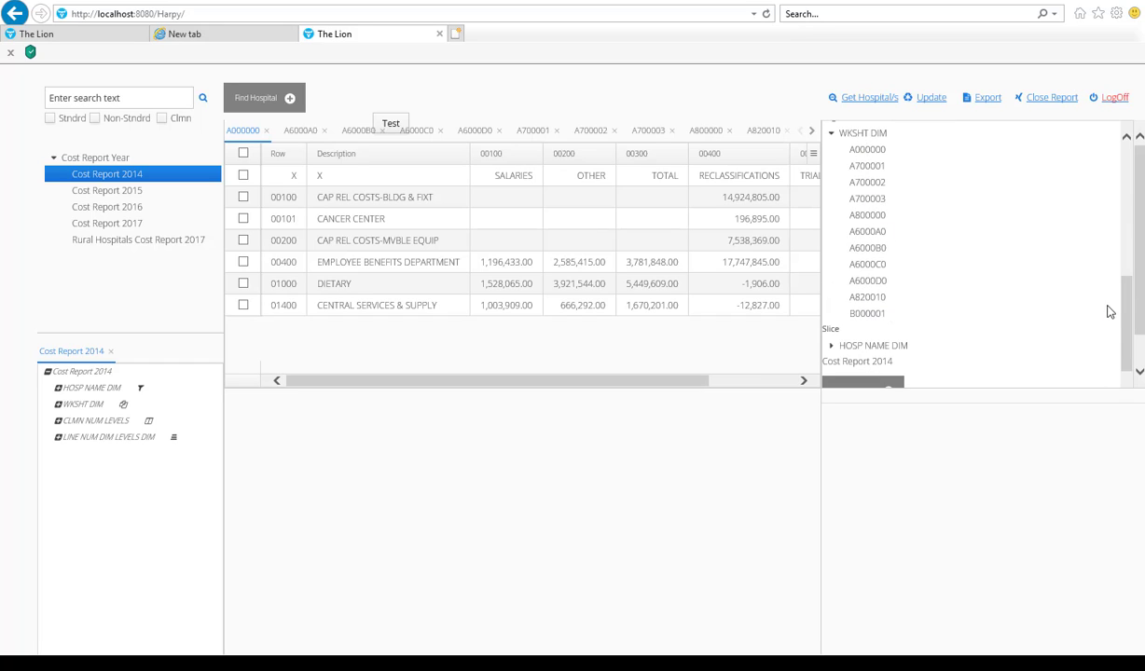
left_click_drag(1127, 307, 1125, 323)
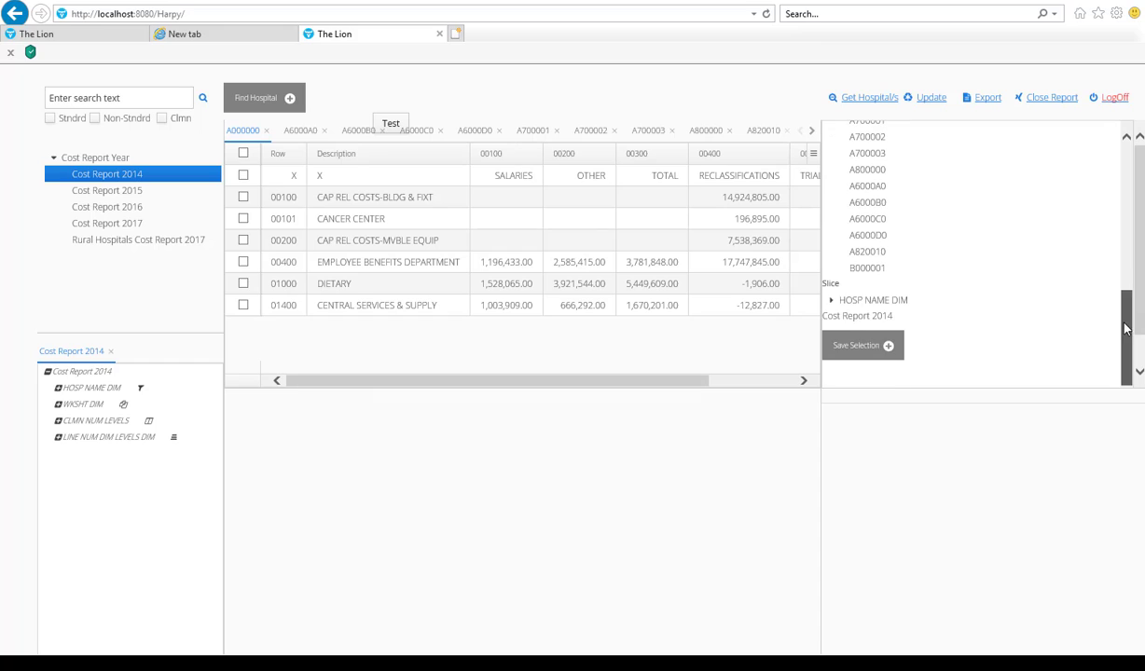
left_click(832, 300)
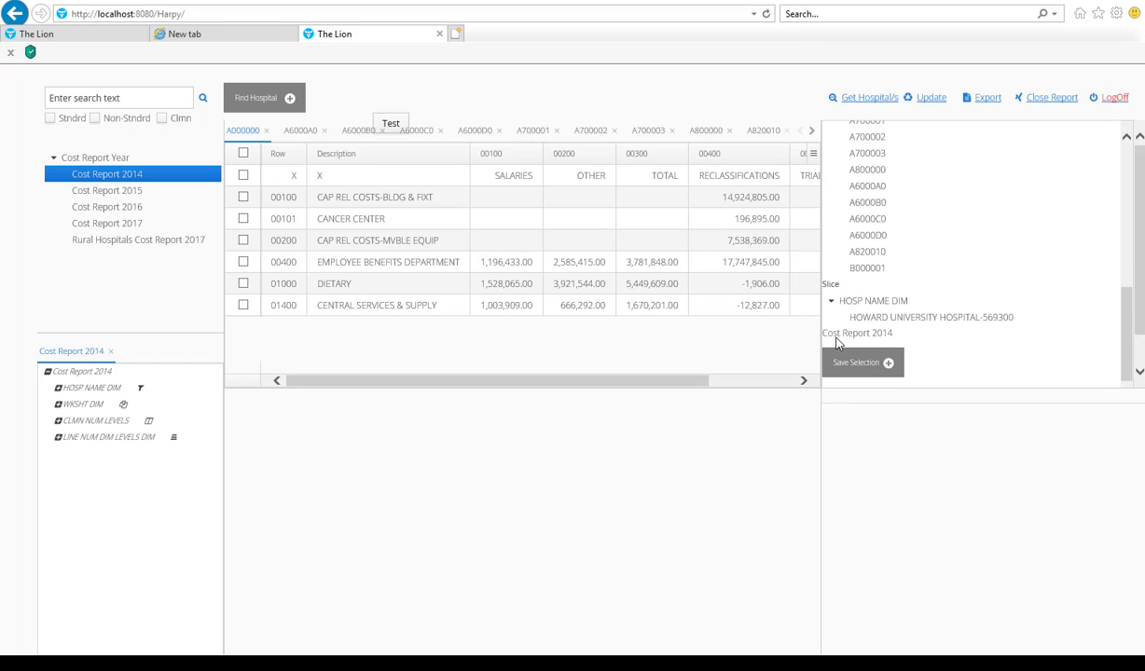
Step: Examine the Save Selection form, enlarging its pane to see all of it, and collapse the form without saving
left_click_drag(1137, 314, 1138, 347)
left_click(890, 329)
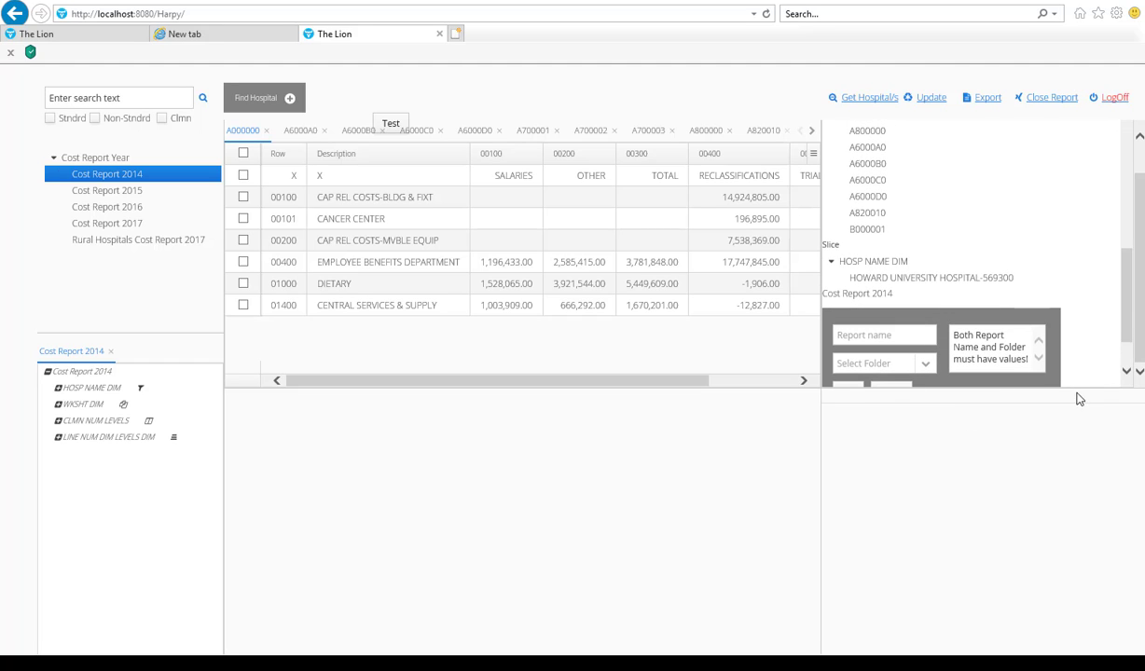
left_click_drag(1075, 389, 1074, 457)
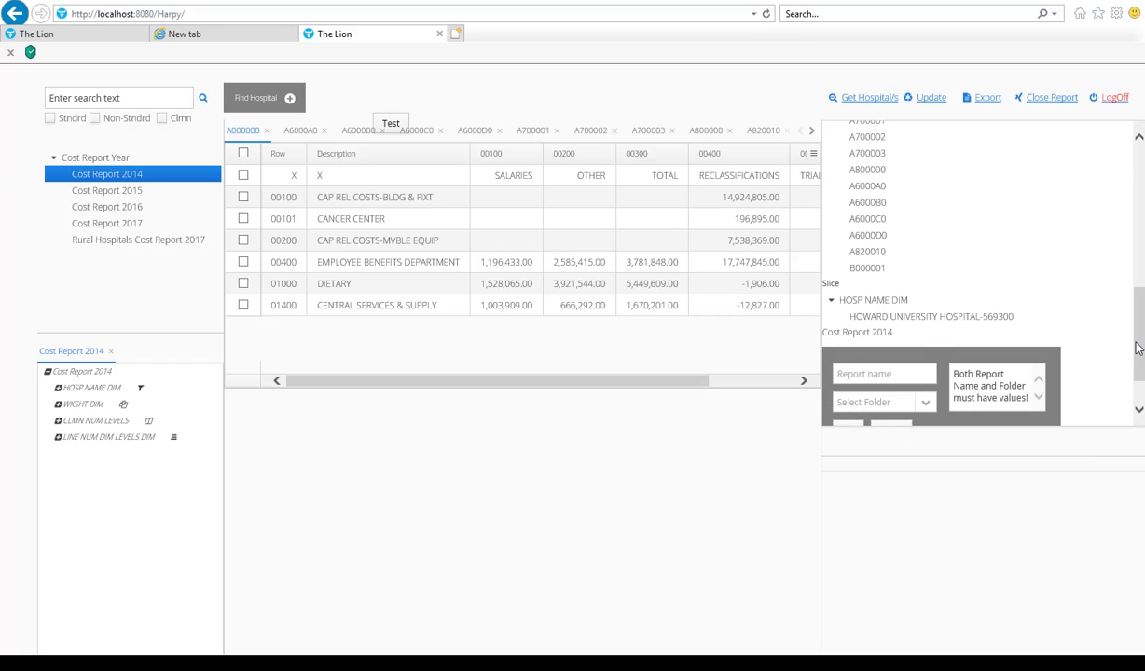
scroll(1093, 334, "down", 1)
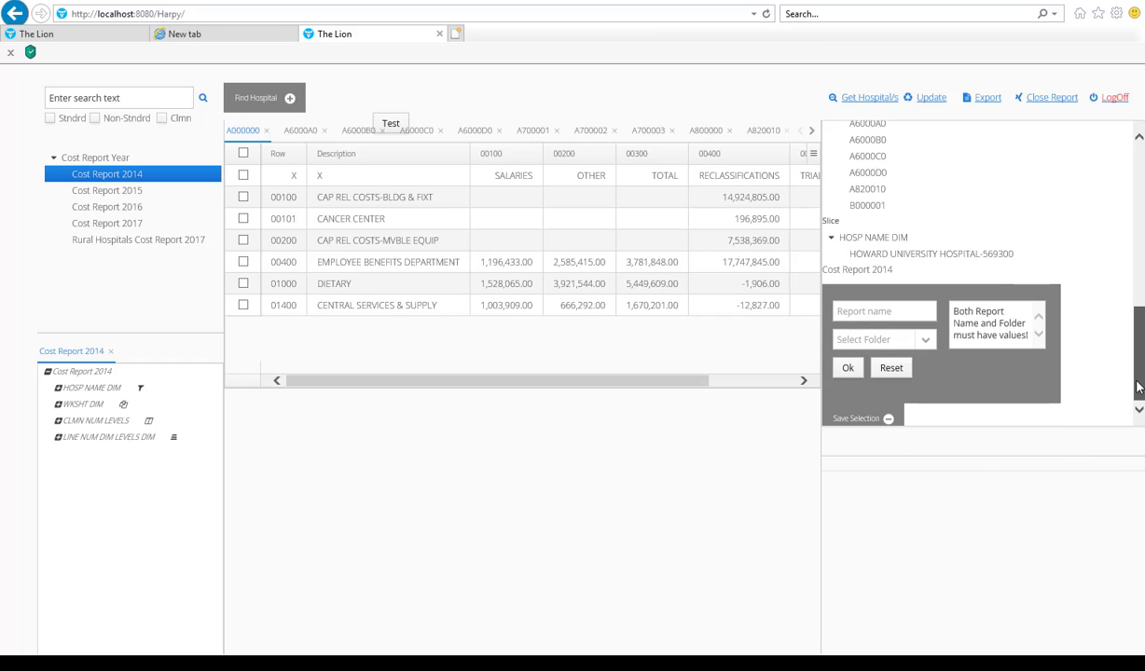
left_click(887, 422)
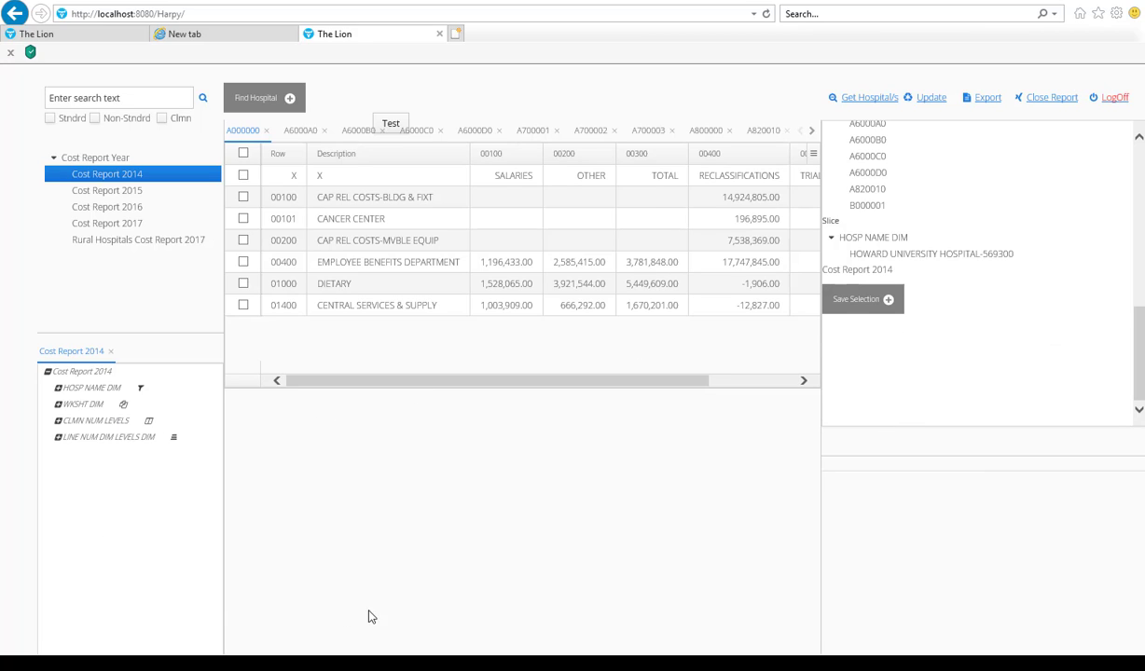
Step: Move CLMN NUM LEVELS to the Row axis, swapping it with LINE NUM DIM LEVELS DIM, and update the report
left_click(58, 420)
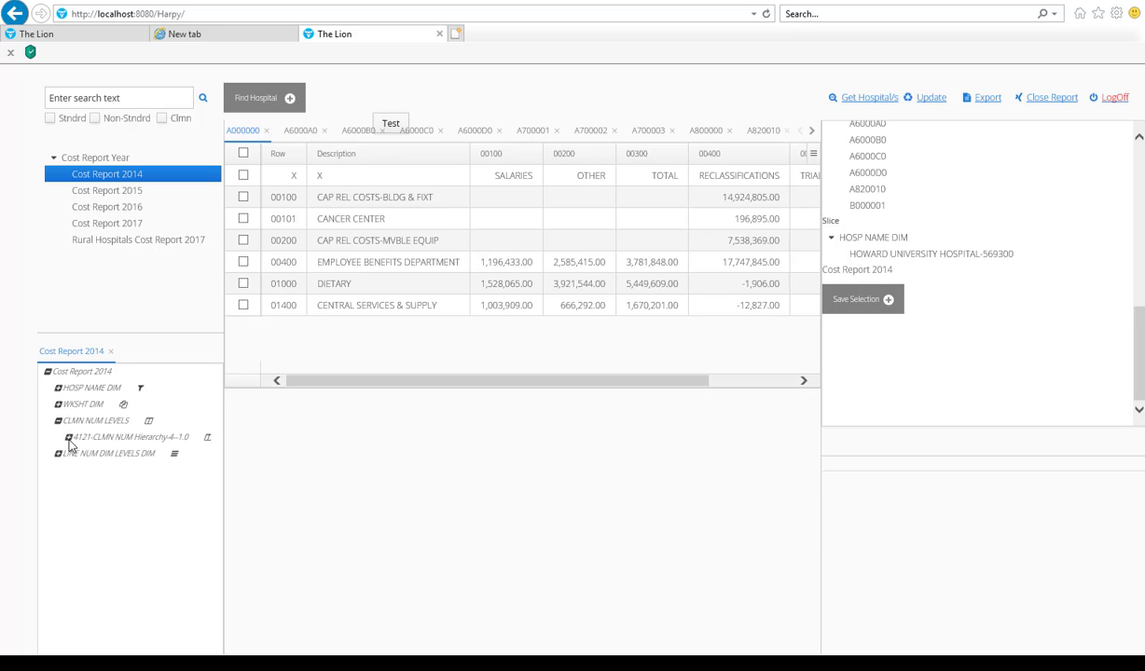
left_click(69, 437)
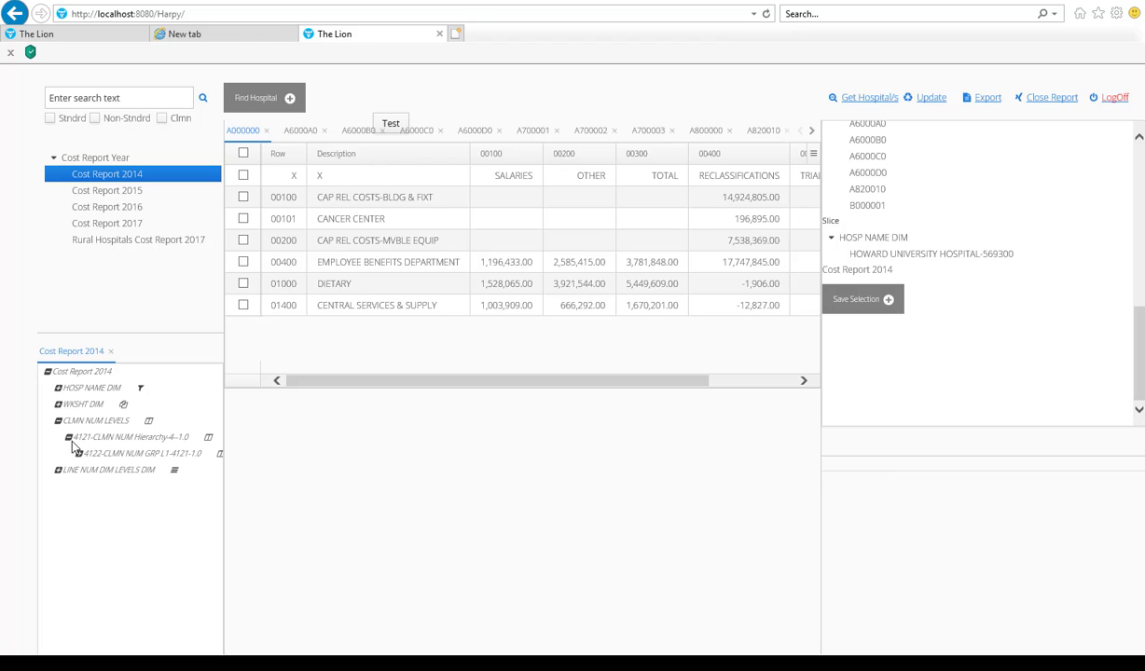
left_click(78, 453)
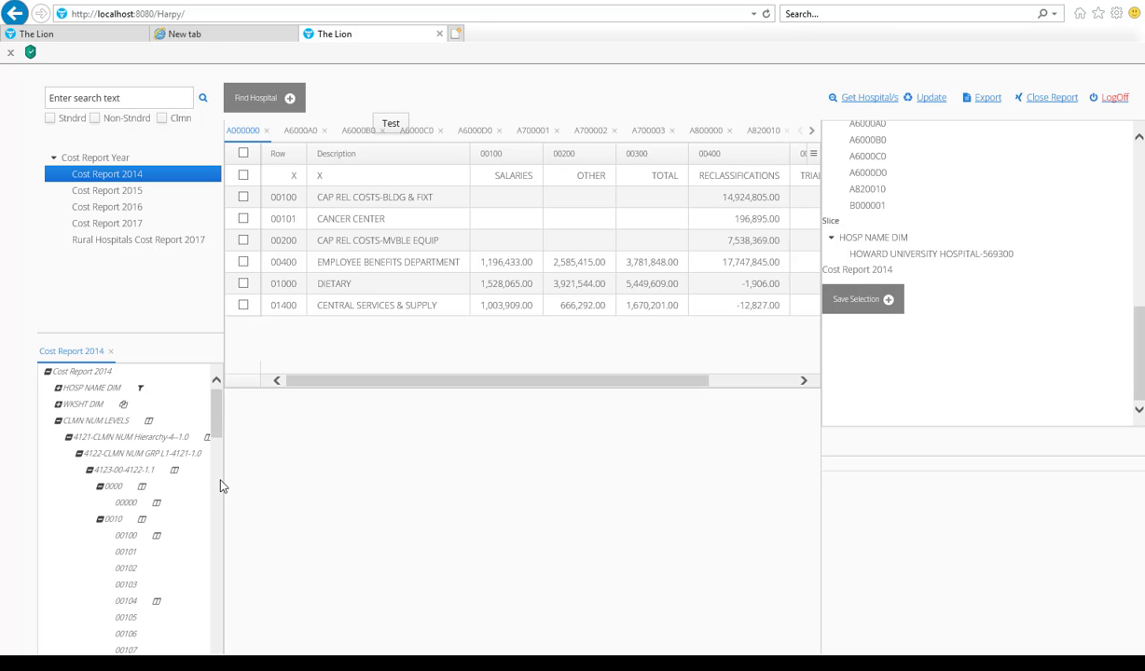
left_click(129, 538)
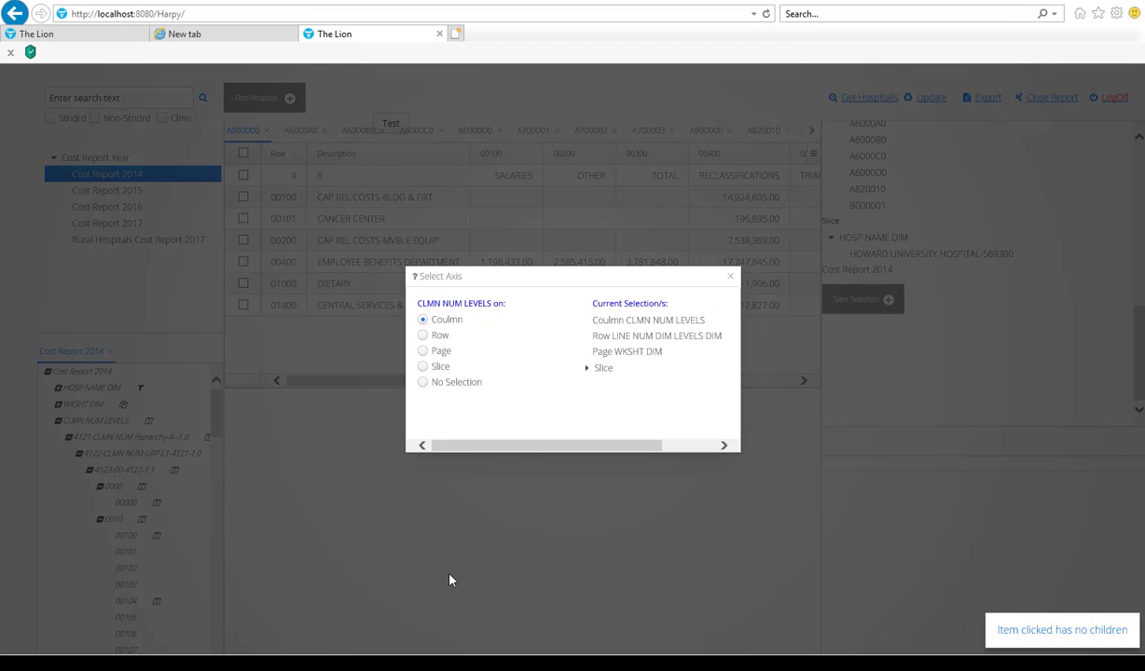
left_click(422, 336)
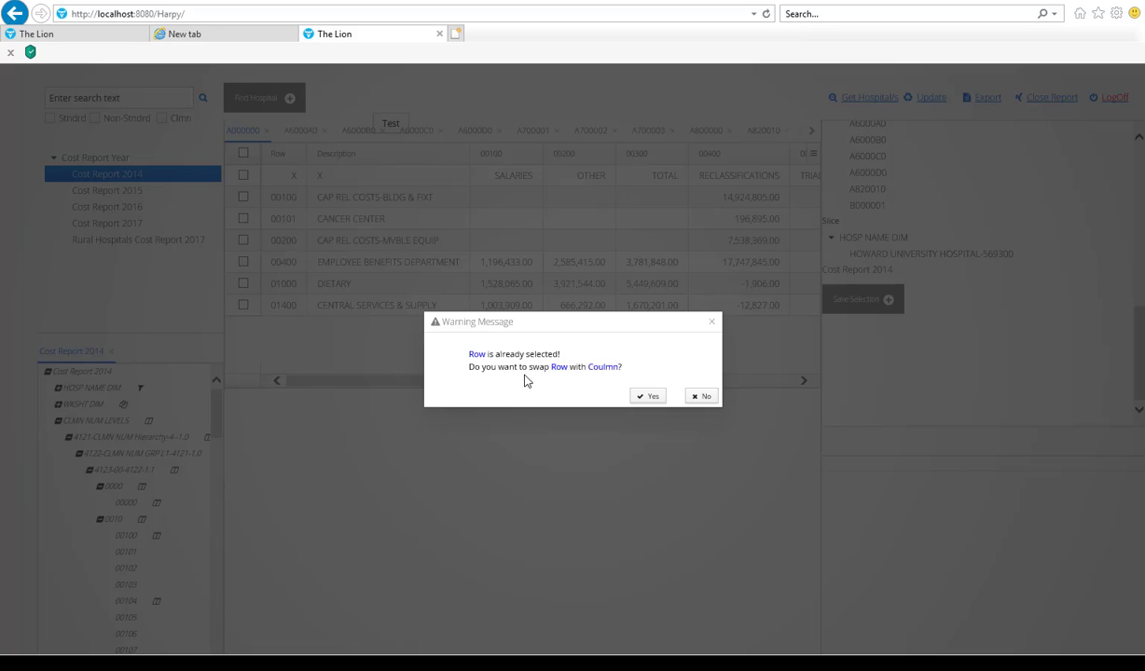
left_click(653, 397)
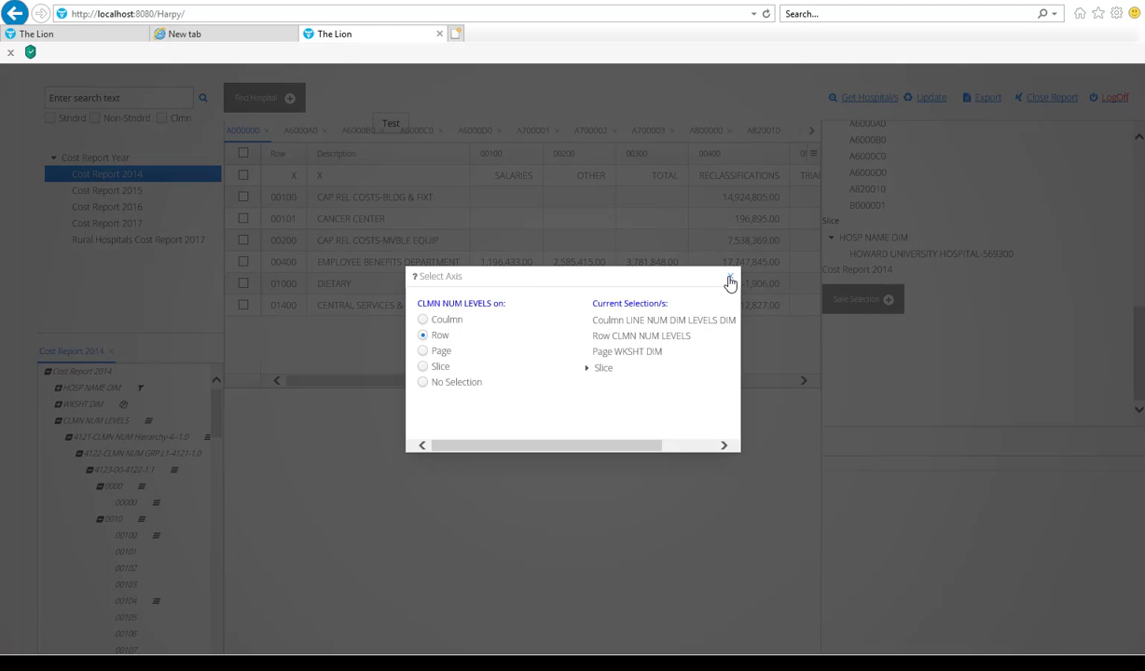
left_click(729, 278)
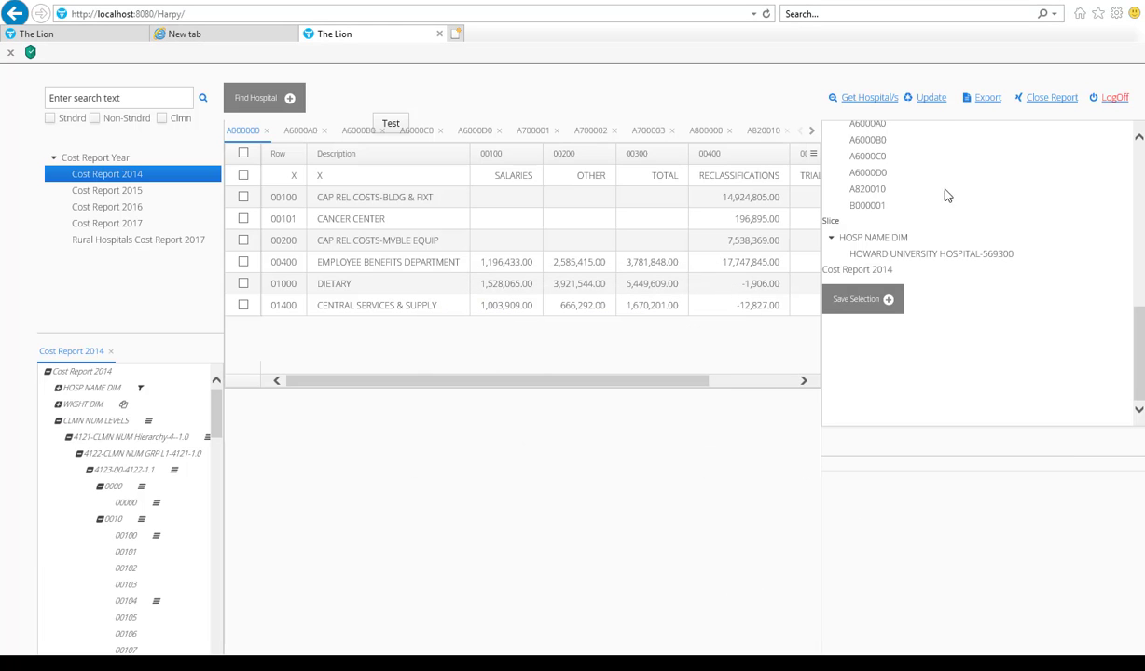
left_click(926, 98)
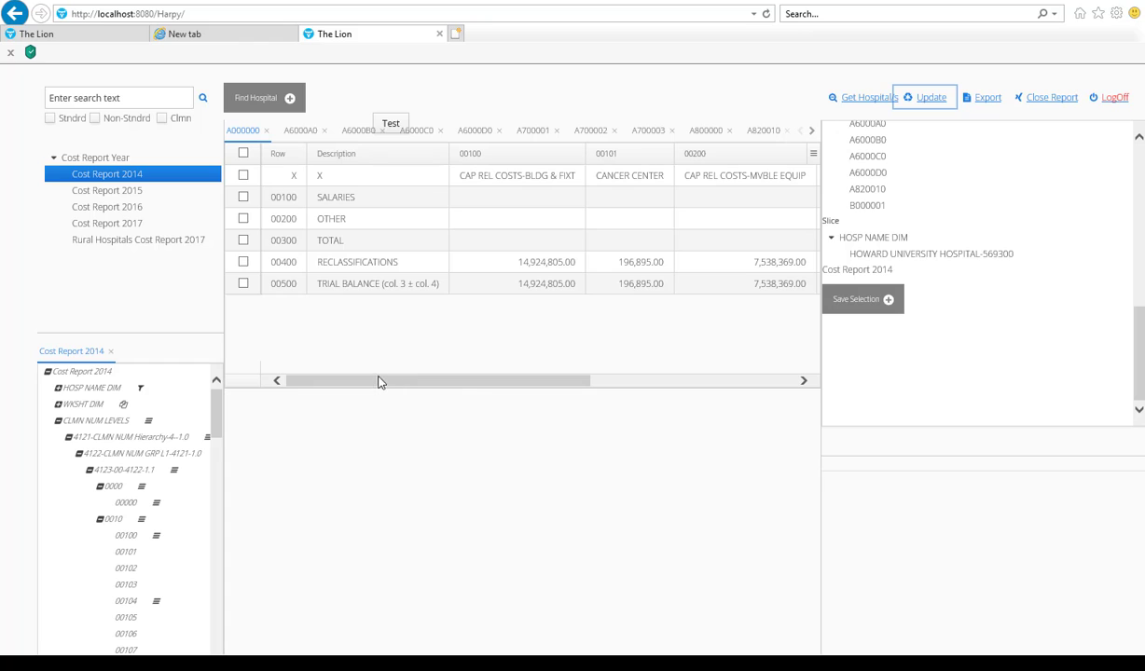
Step: Move CLMN NUM LEVELS to the Page axis, swapping it with WKSHT DIM on the Row axis, and update the report
left_click_drag(379, 383, 312, 408)
left_click(125, 541)
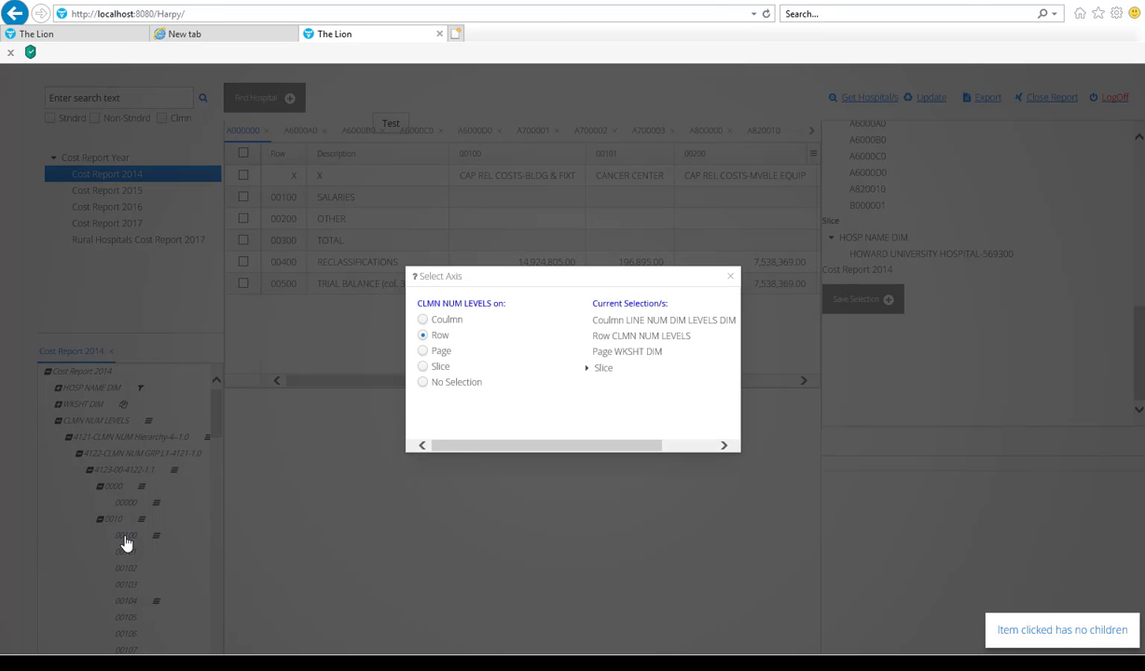
left_click(421, 350)
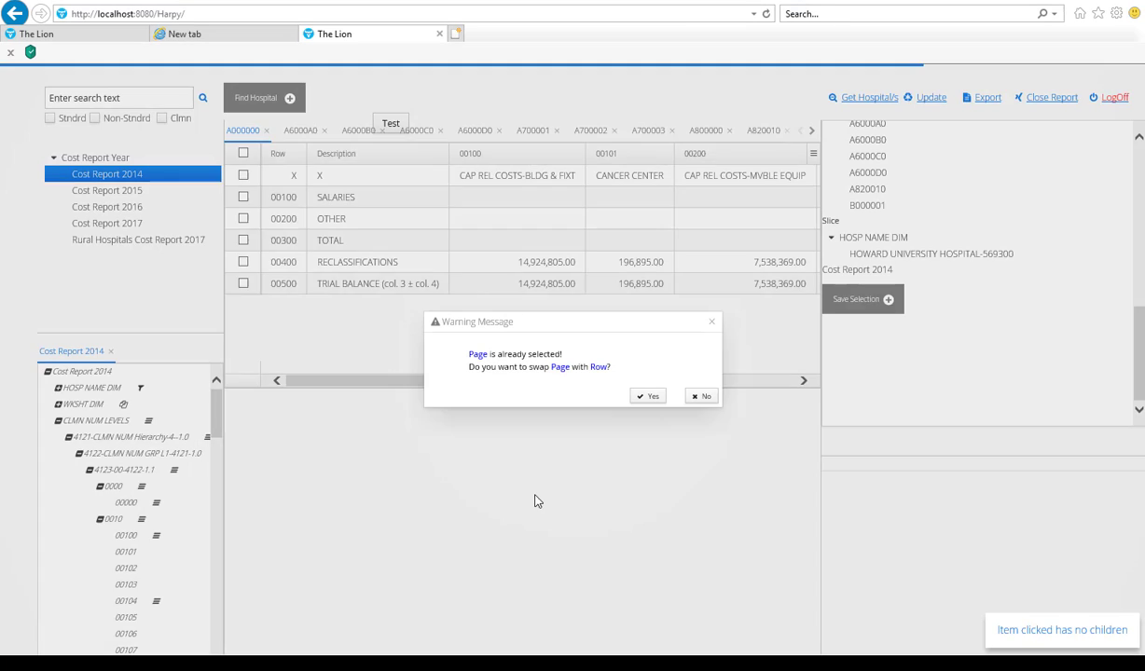
key("Return")
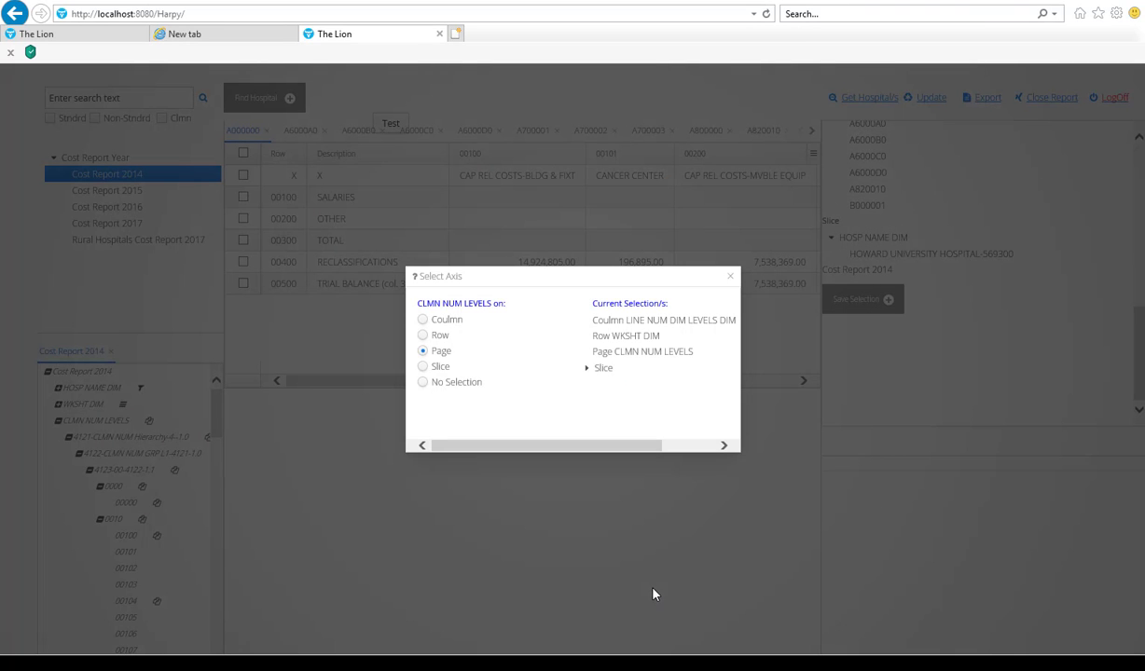
left_click(731, 276)
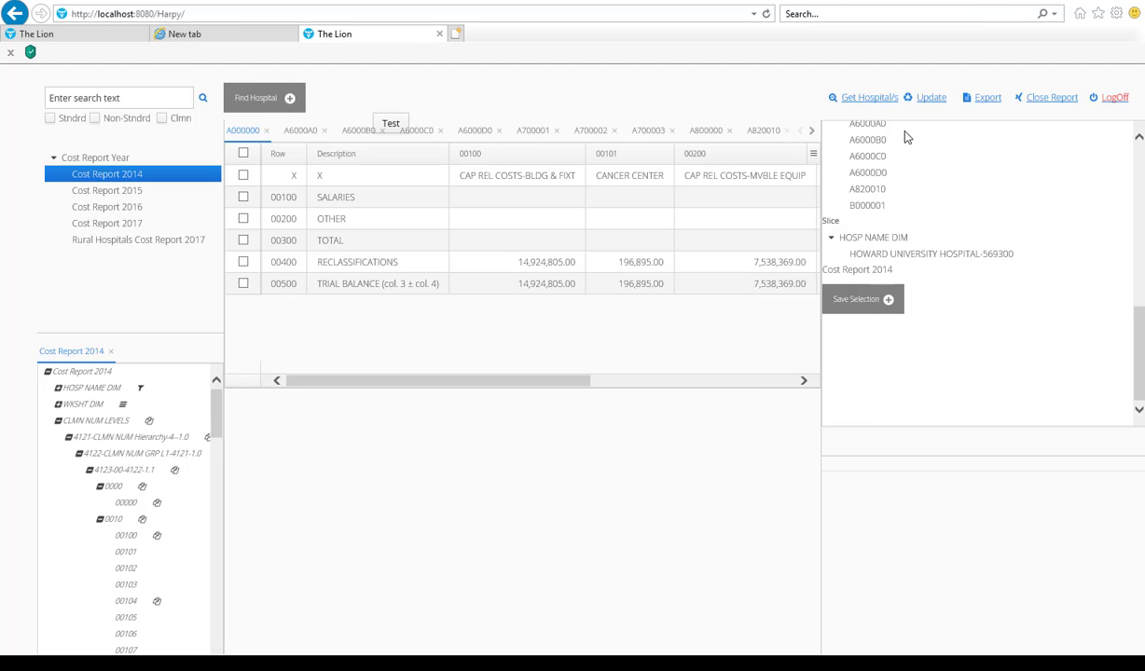
left_click(928, 98)
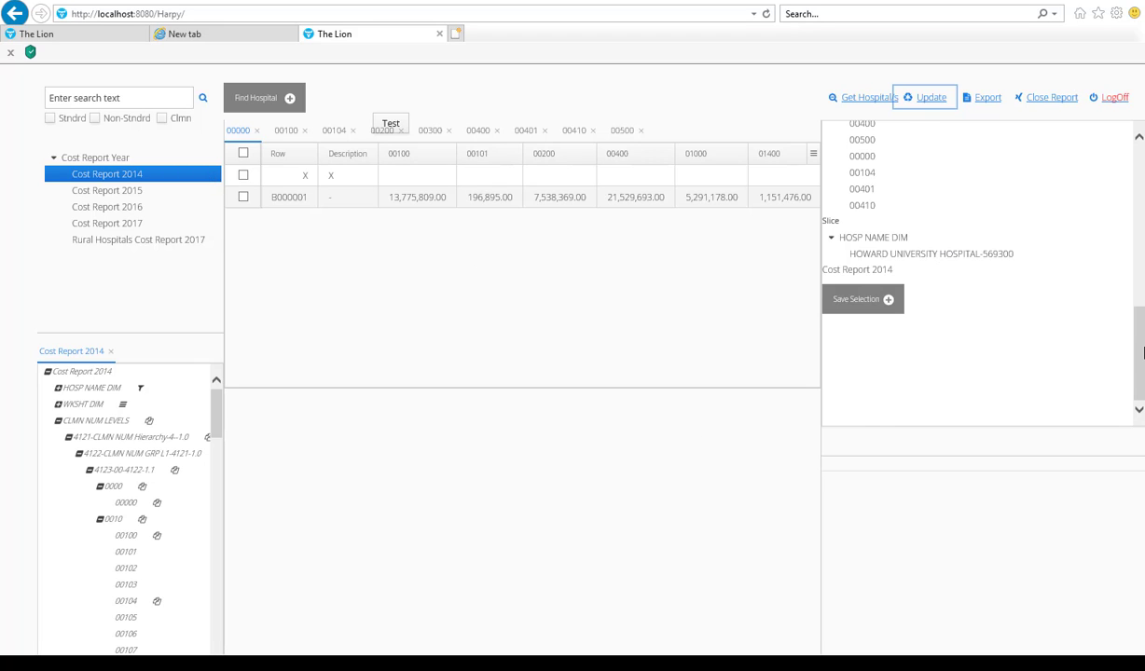
Step: Review the column, row, page and slice members in the updated report's current selections
scroll(1082, 252, "up", 6)
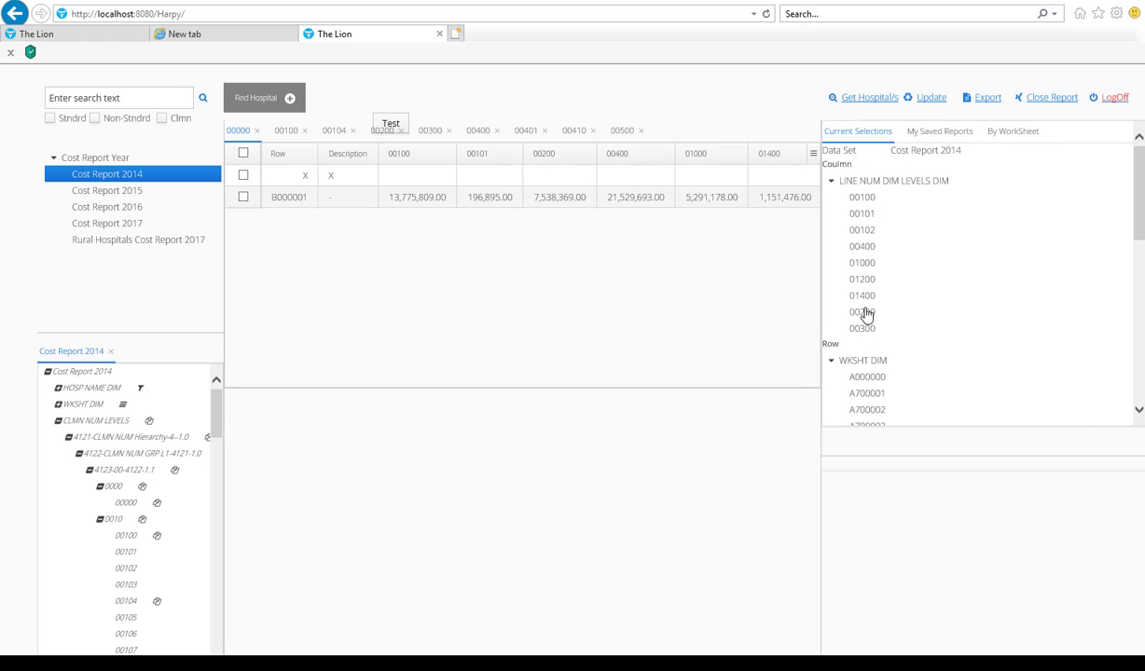
scroll(867, 298, "down", 1)
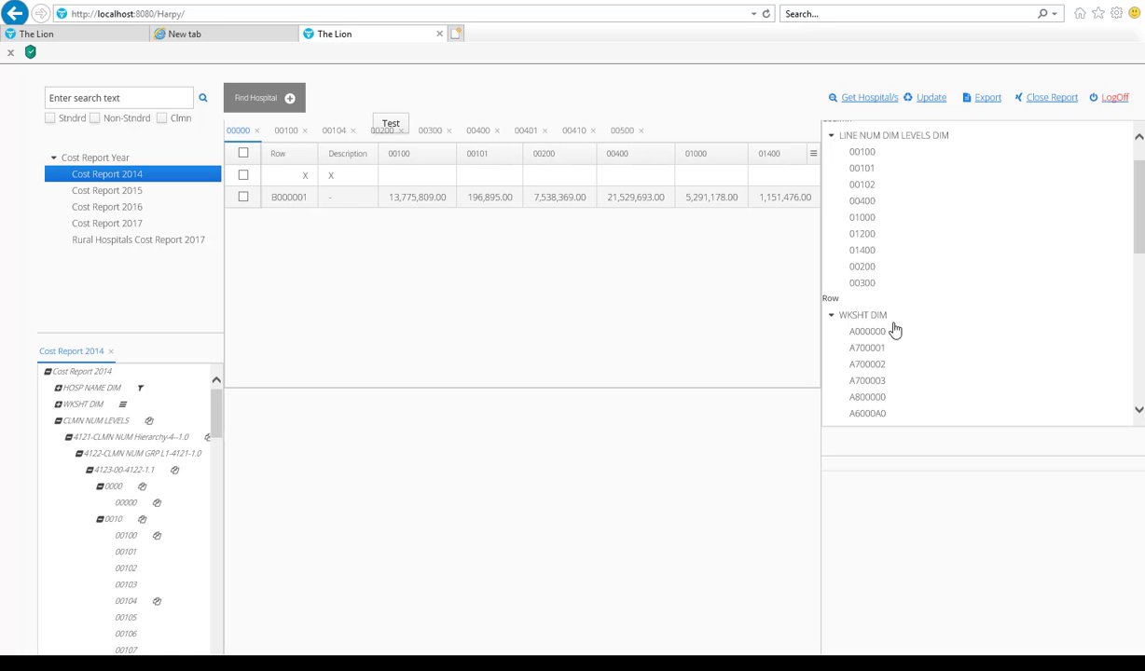
scroll(892, 331, "down", 4)
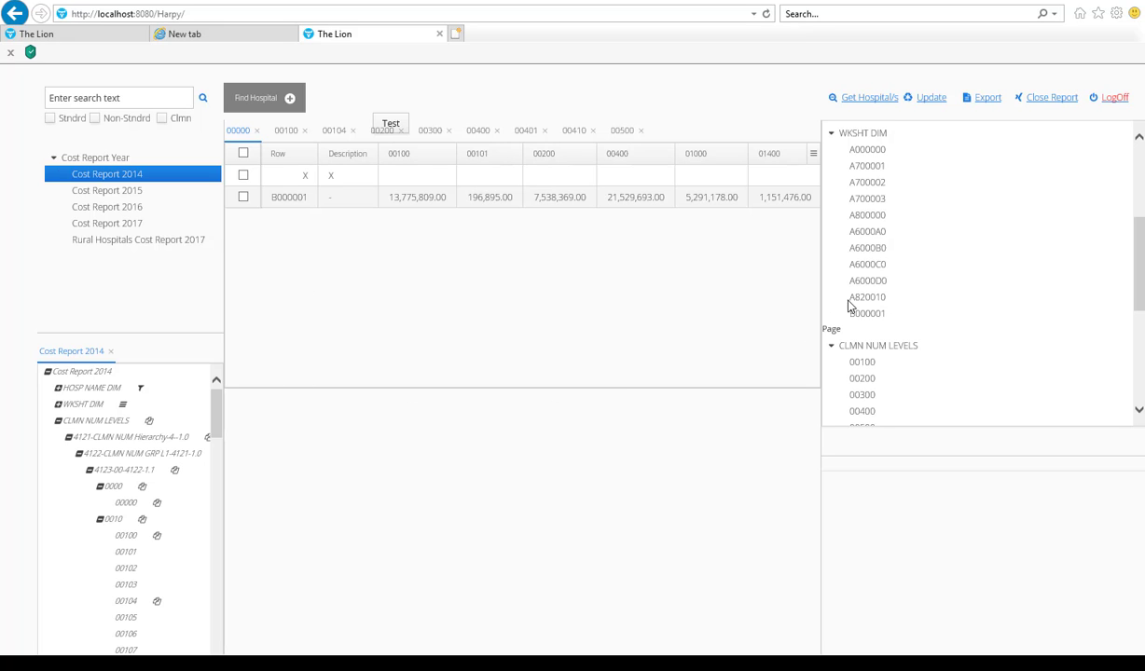
mouse_move(820, 290)
left_mouse_down()
mouse_move(935, 296)
mouse_move(864, 306)
mouse_move(841, 296)
left_mouse_up()
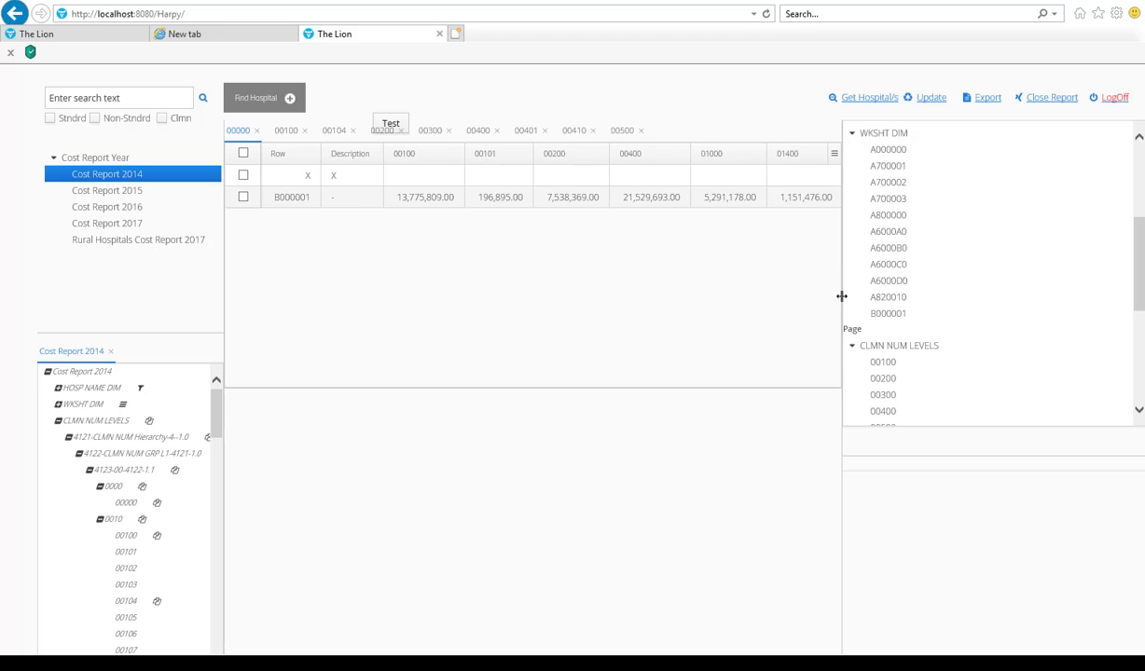
scroll(938, 350, "down", 3)
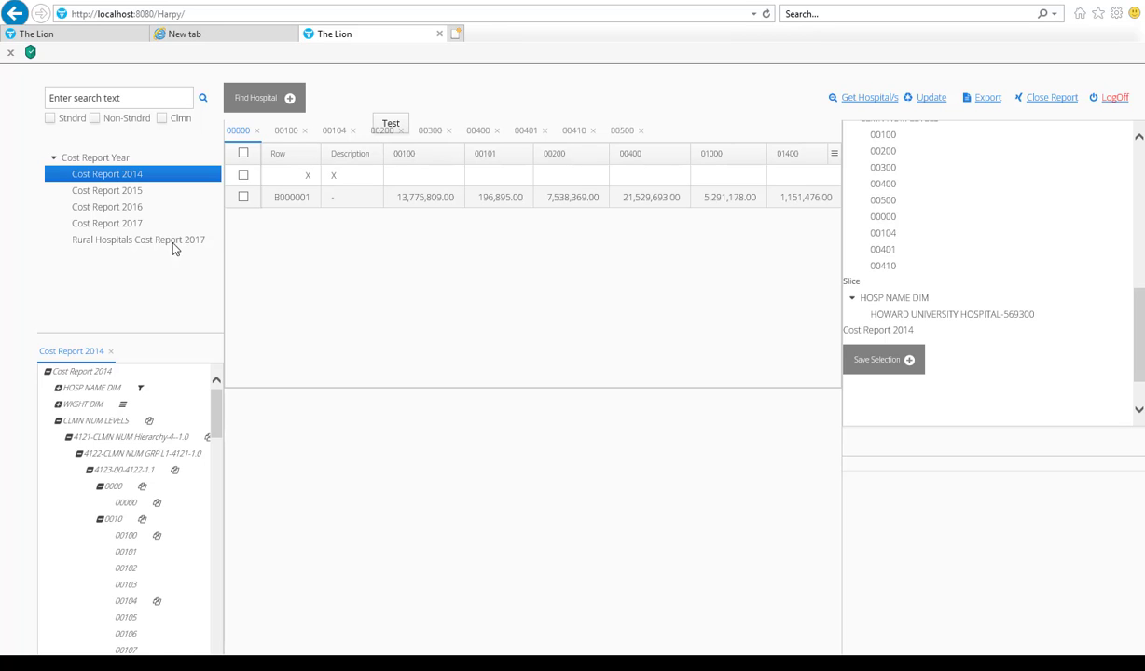
Step: Search Cost Report 2014 for "Bed" in both standard and non-standard lines
left_click(132, 93)
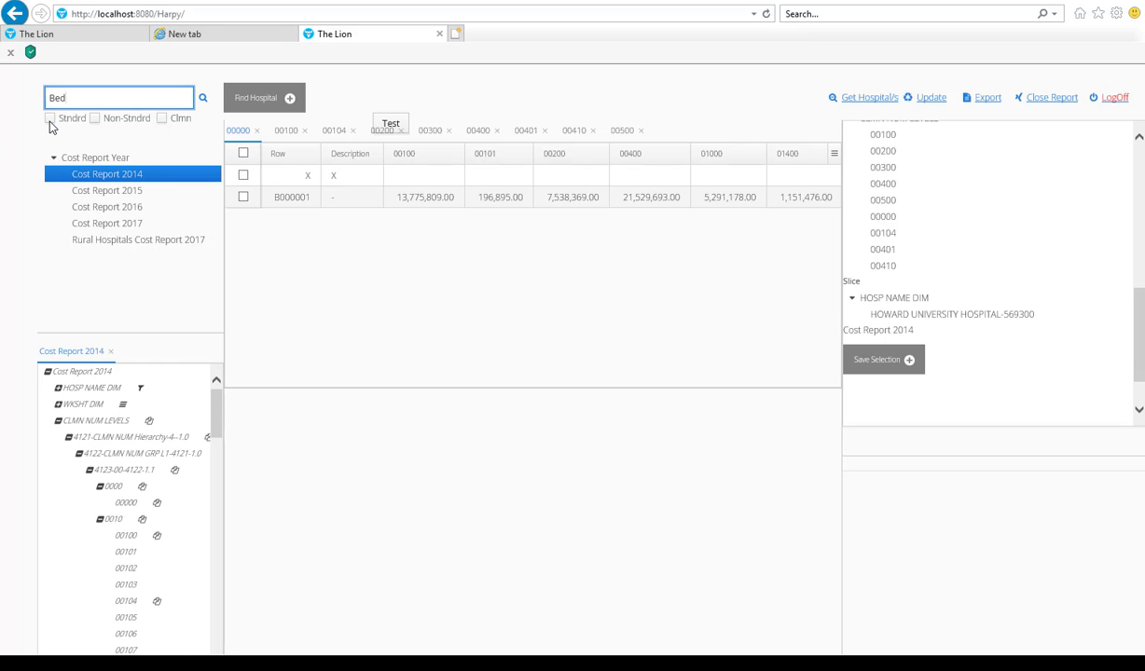
left_click(50, 127)
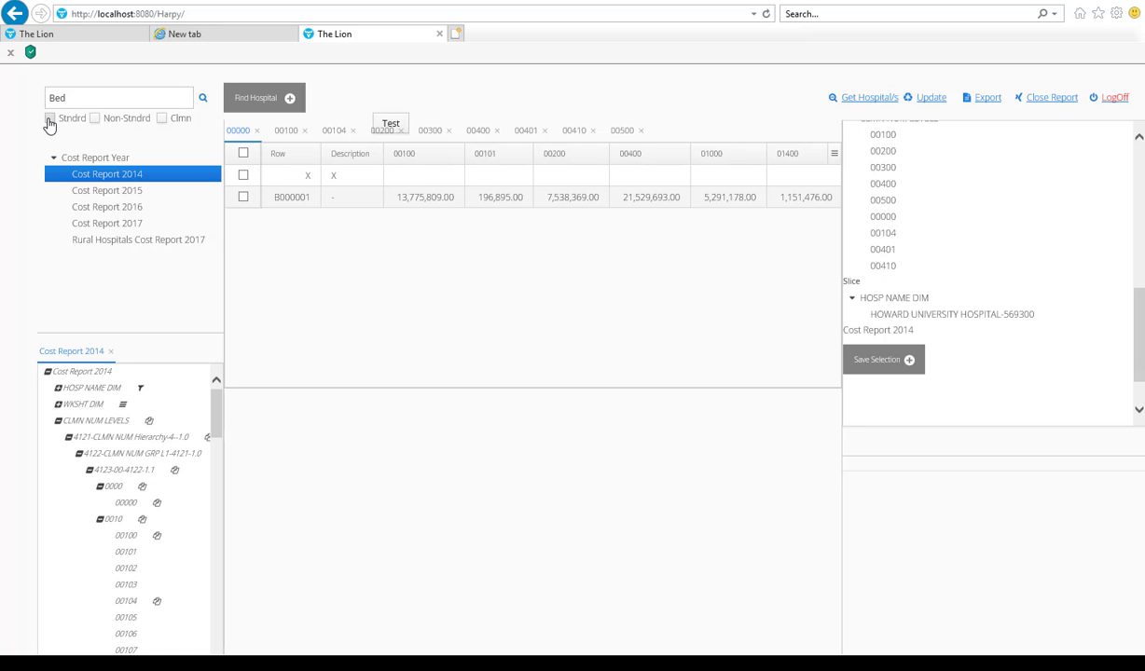
left_click(49, 120)
left_click(94, 118)
left_click(203, 98)
Step: Enlarge the search results pane and show the Bed Standard results
left_click_drag(838, 217, 679, 234)
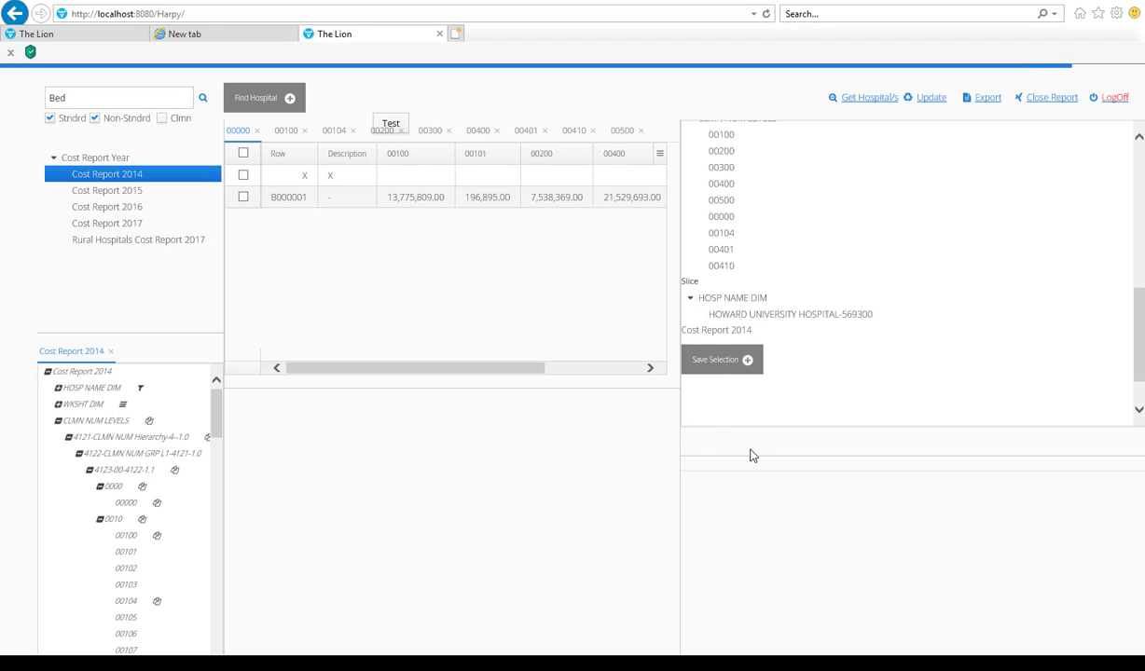
left_click_drag(753, 454, 759, 391)
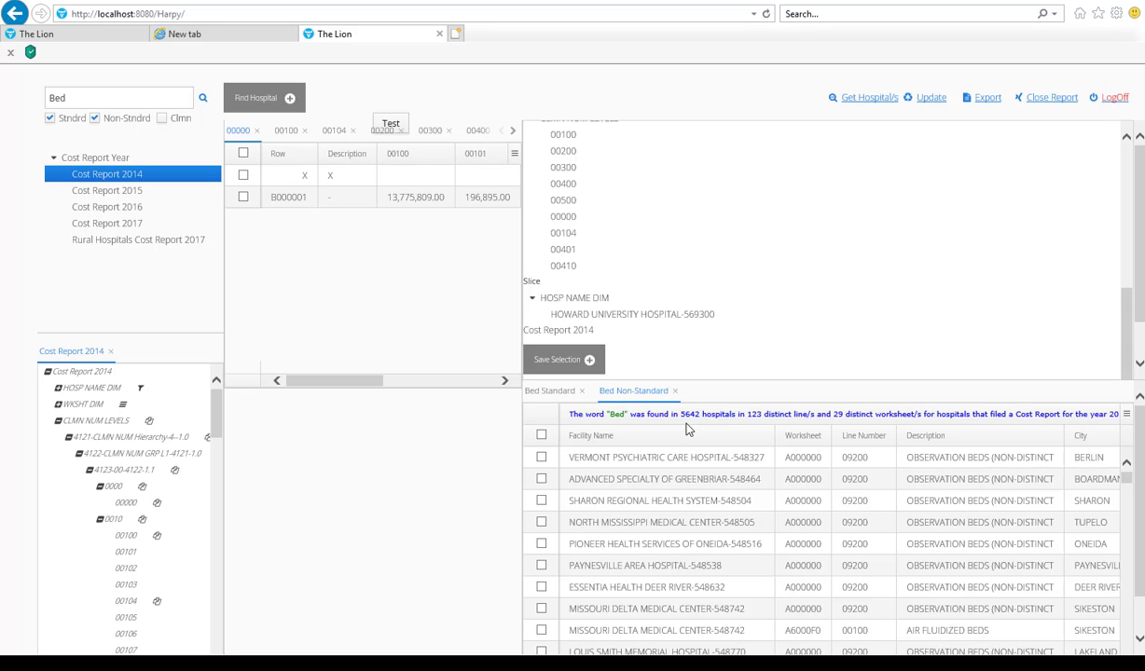
left_click(548, 391)
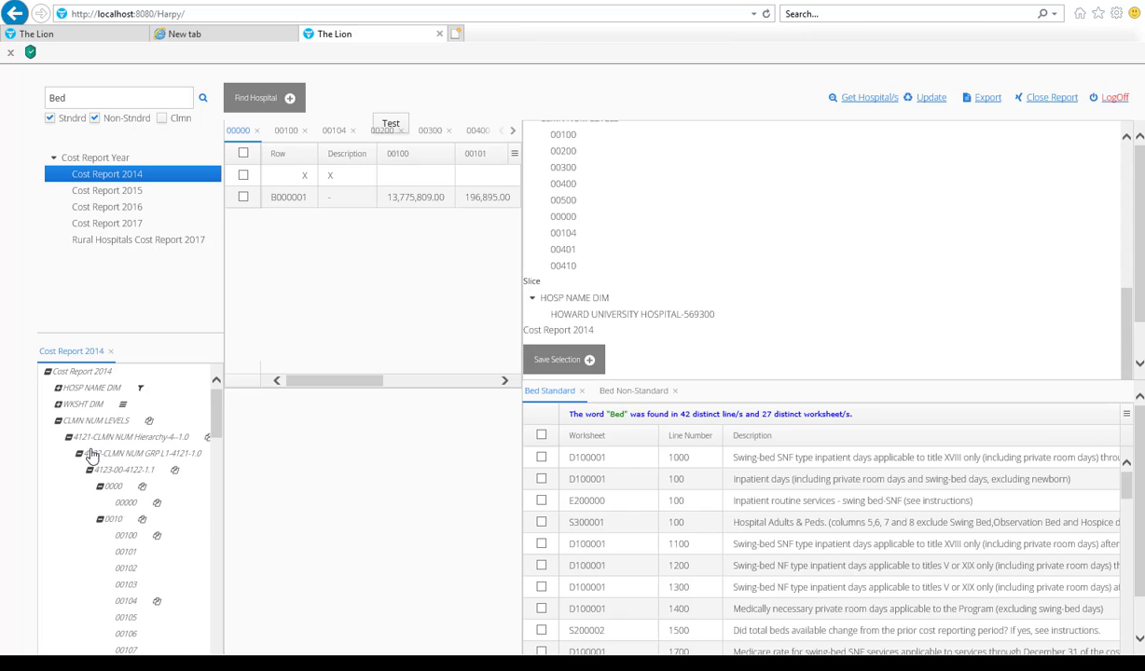
Step: Collapse CLMN NUM LEVELS and expand WKSHT DIM down to group D1 under 4063-D-4051-1.1 to examine its worksheets
left_click(59, 421)
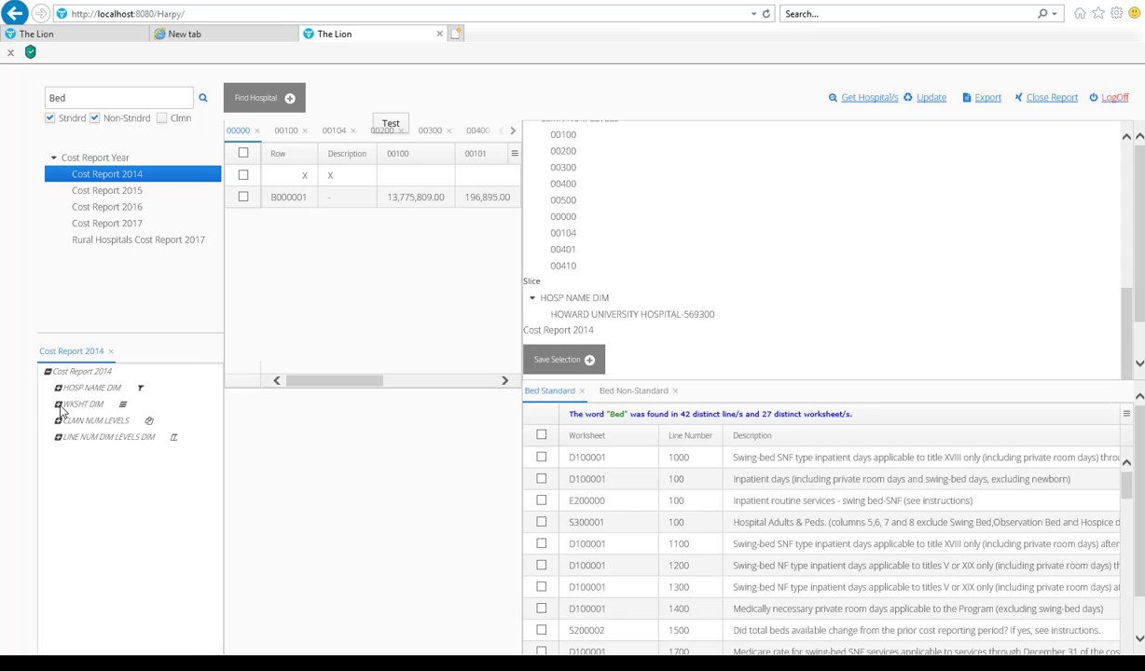
left_click(58, 405)
left_click(68, 420)
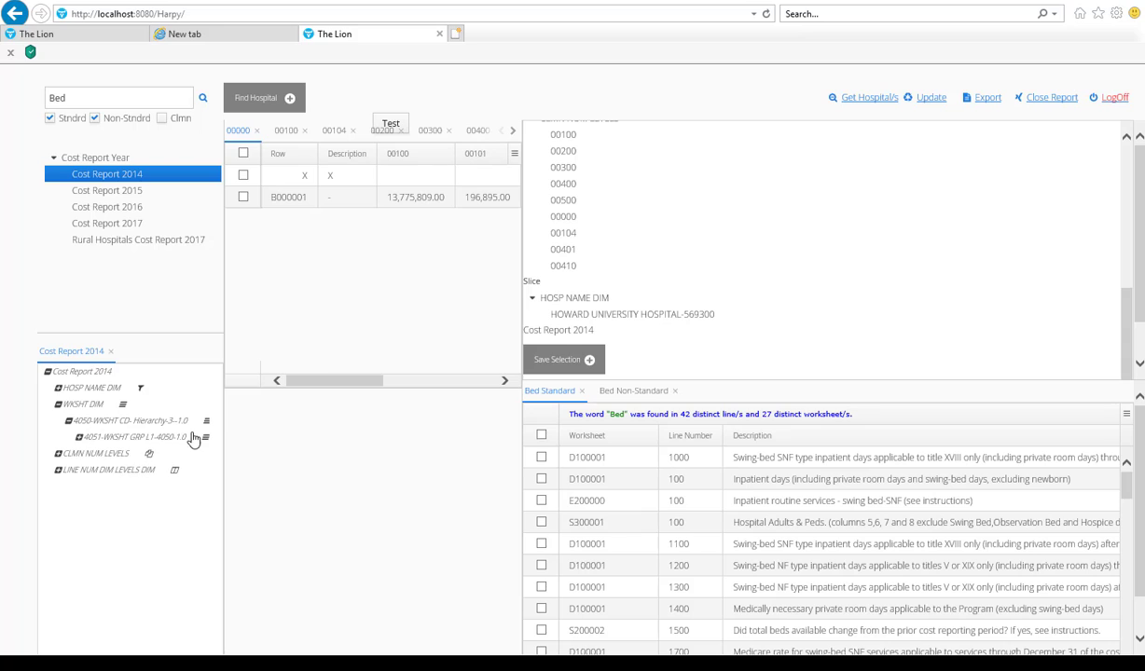
left_click(78, 438)
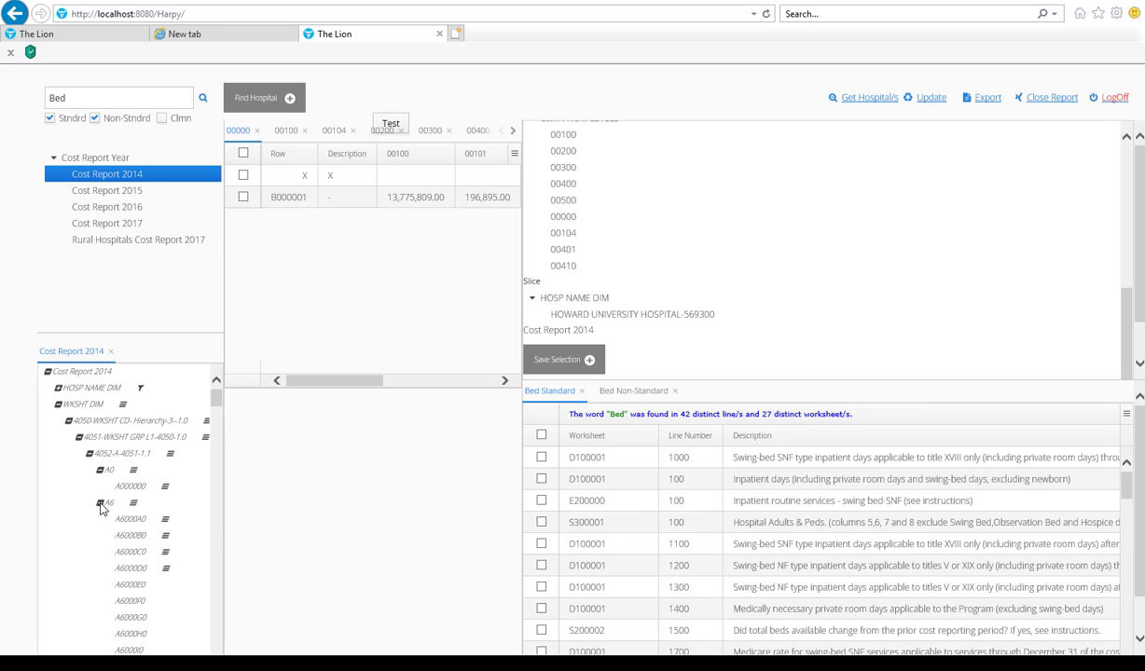
left_click(100, 504)
scroll(200, 553, "down", 5)
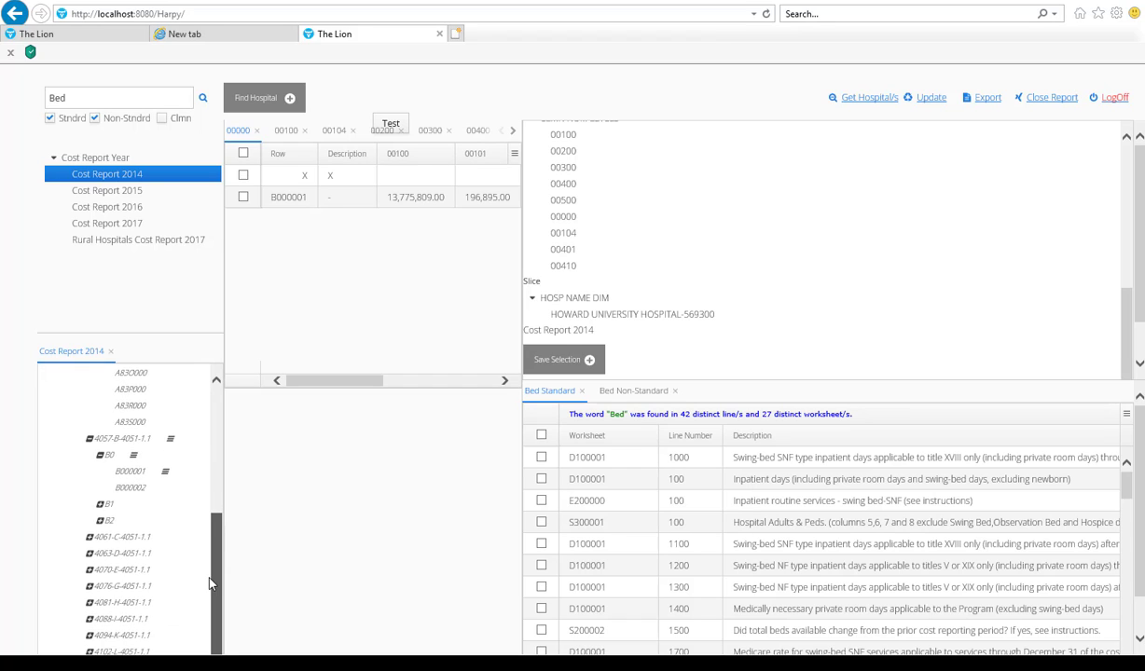
scroll(201, 554, "down", 1)
left_click(91, 525)
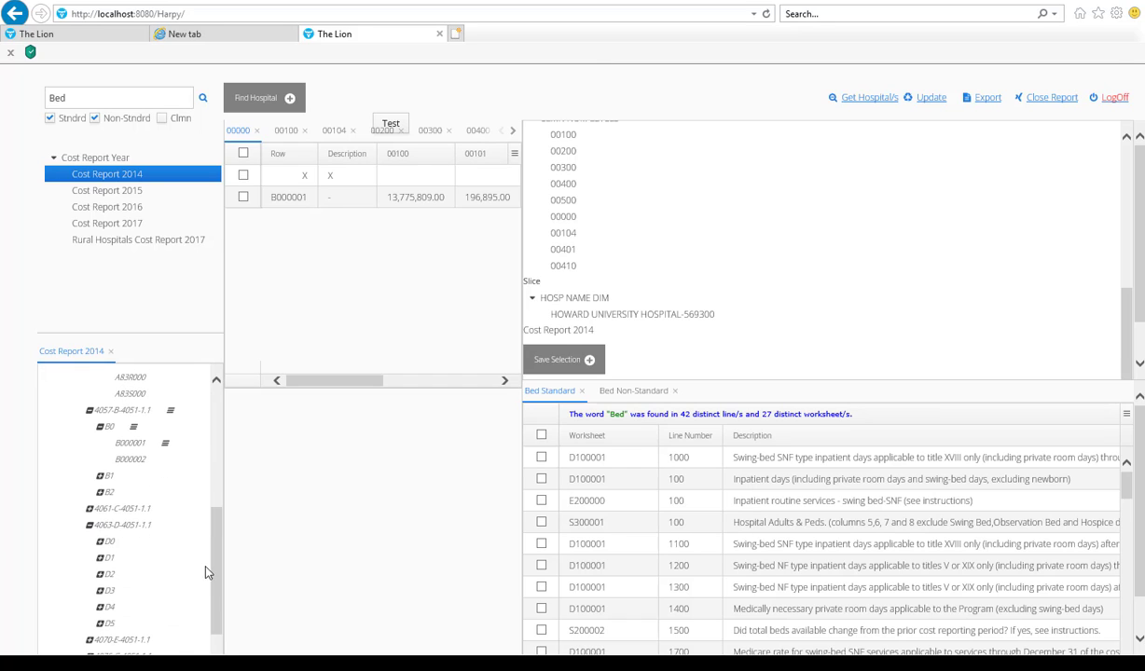
left_click(100, 558)
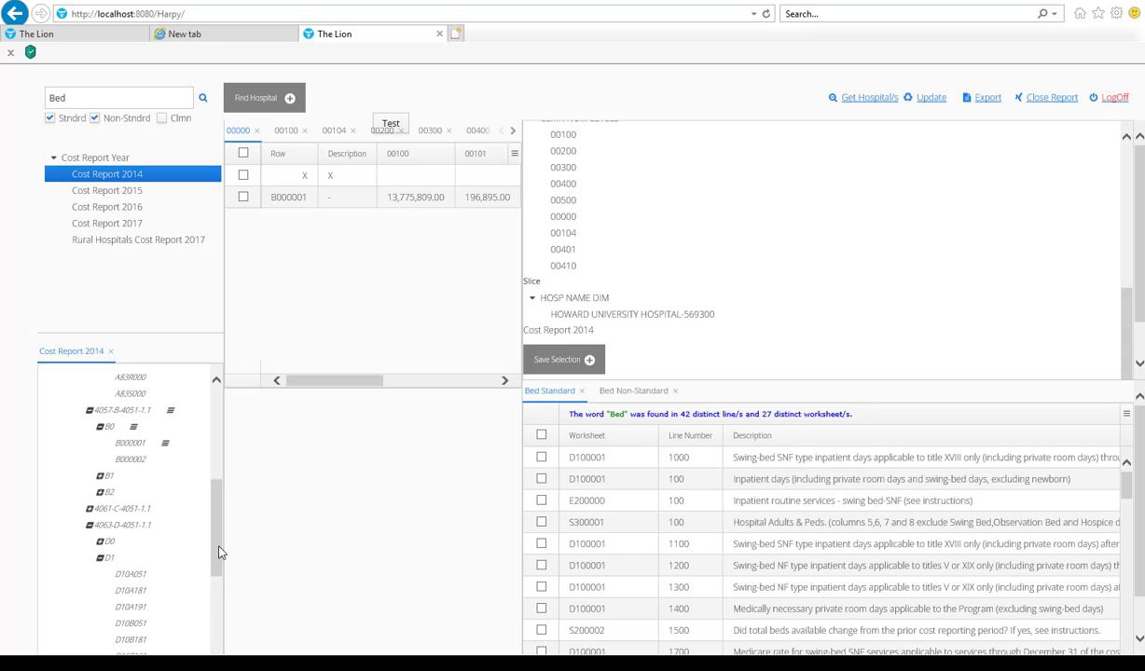
scroll(220, 616, "down", 3)
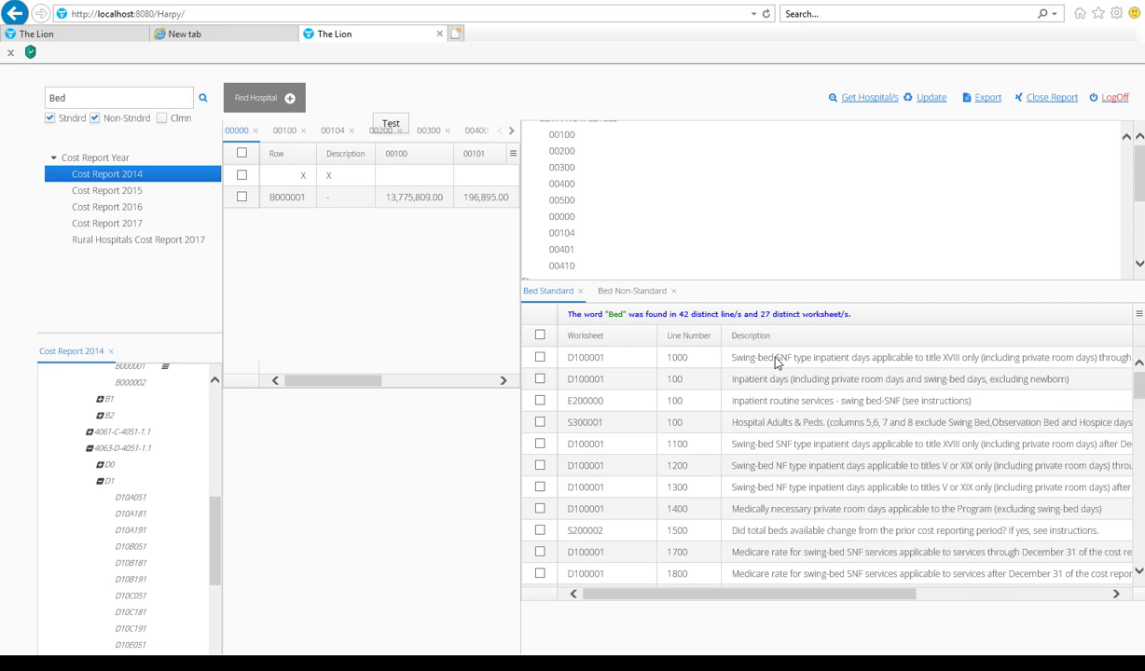
Step: View the Bed Non-Standard results and expand HOSP NAME DIM down to its list of states
left_click(603, 291)
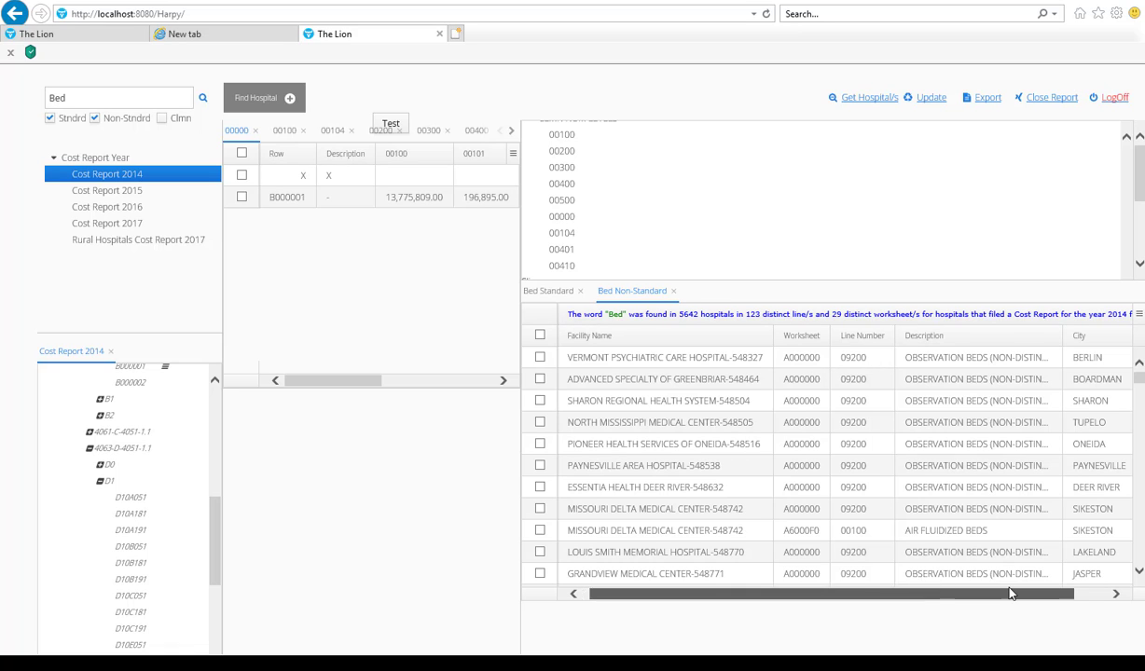
scroll(970, 569, "right", 1)
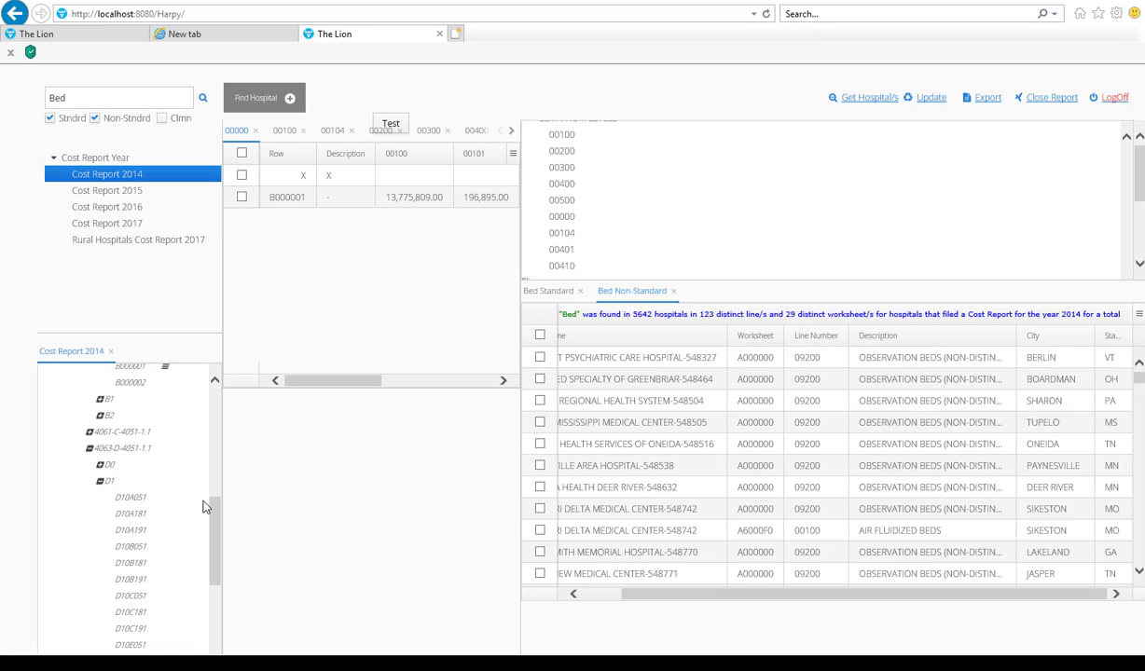
left_click_drag(217, 516, 214, 358)
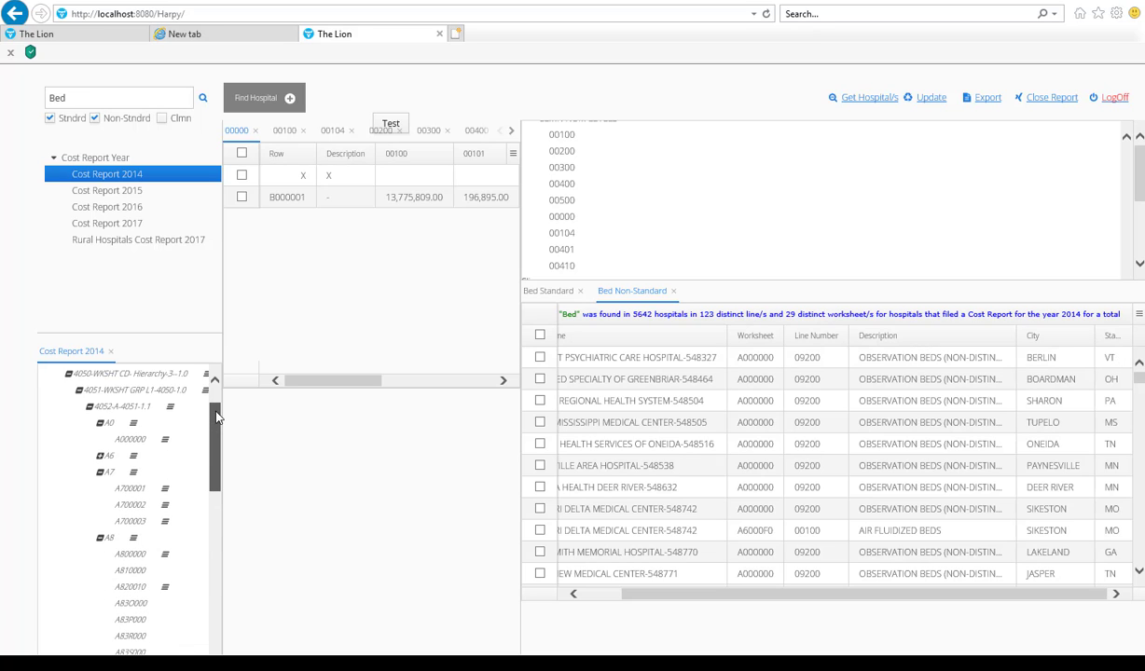
left_click(58, 388)
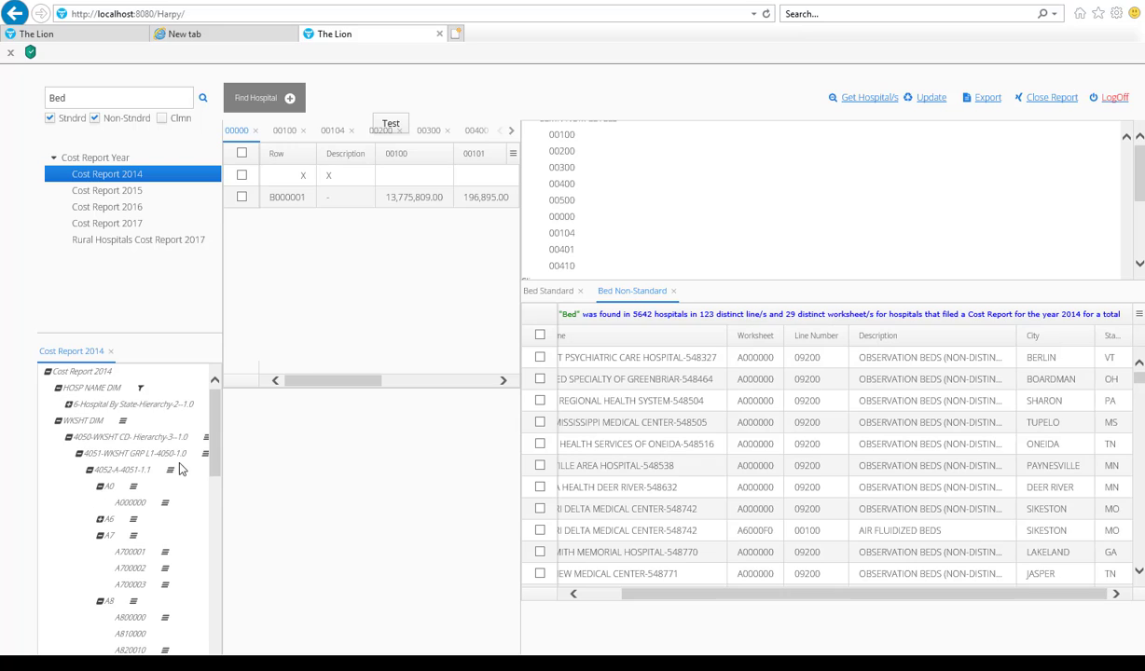
left_click(68, 405)
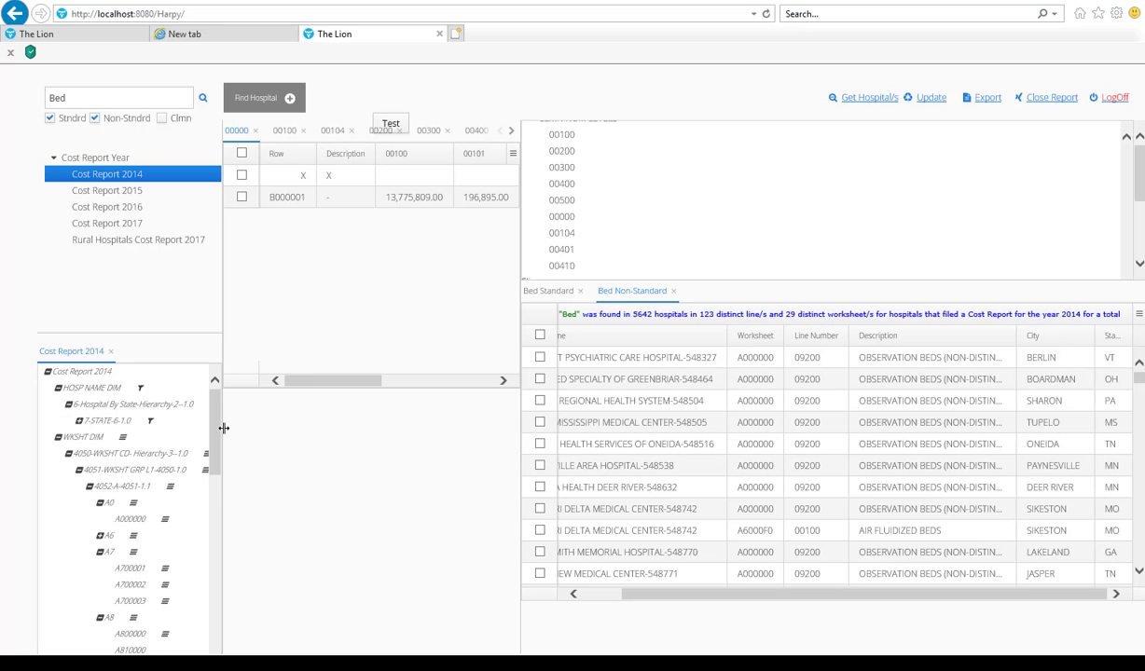
left_click_drag(211, 439, 213, 452)
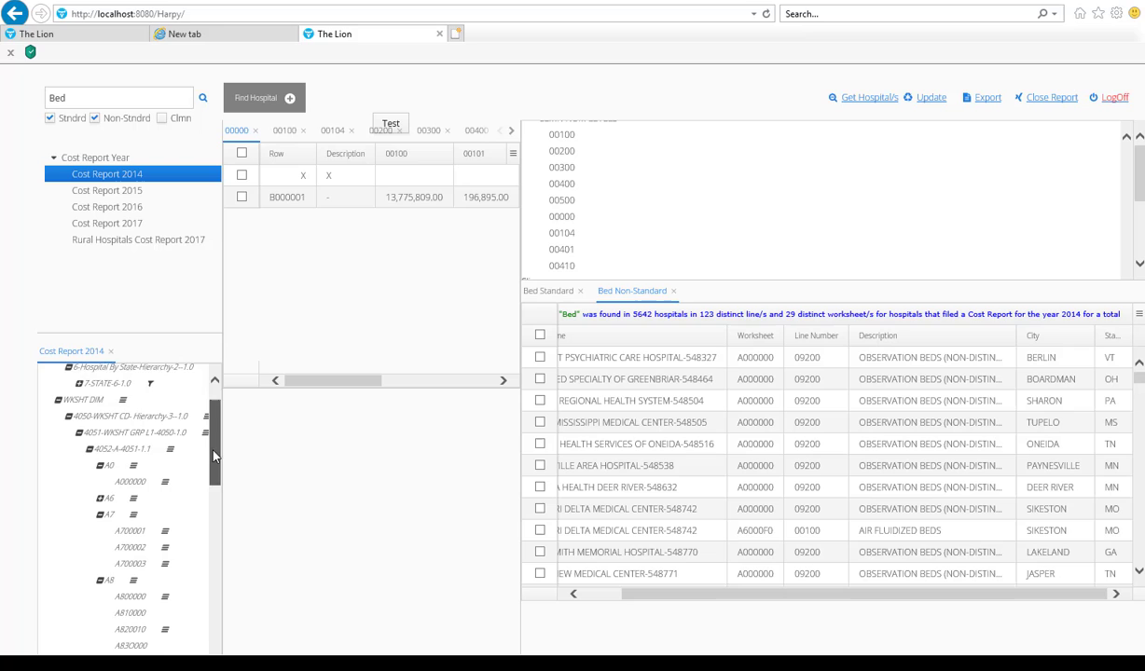
left_click(80, 381)
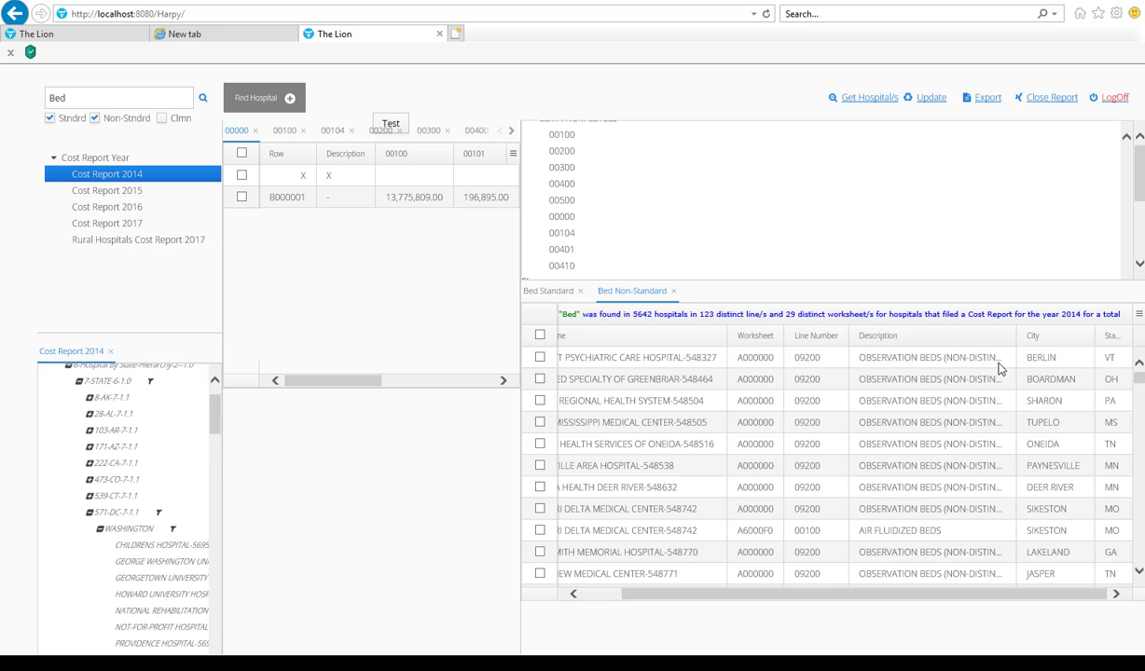
Step: Select VERMONT PSYCHIATRIC CARE HOSPITAL-548327 under VT, Berlin, widening the dimension tree pane to show full hospital names
left_click_drag(215, 404, 223, 492)
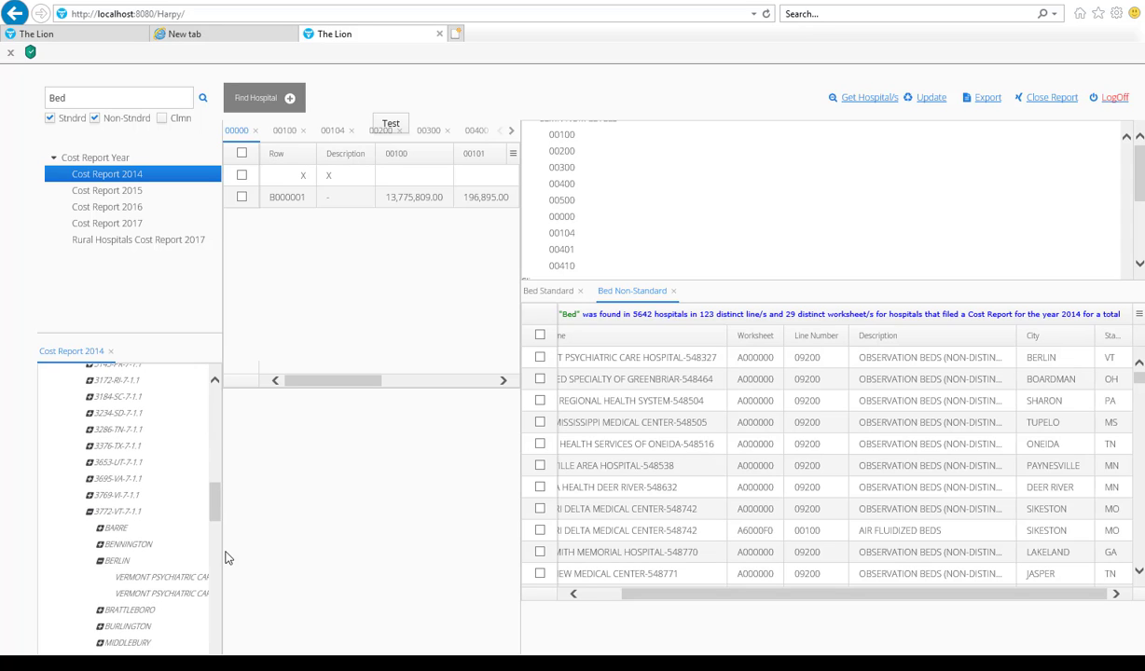
left_click_drag(222, 552, 306, 556)
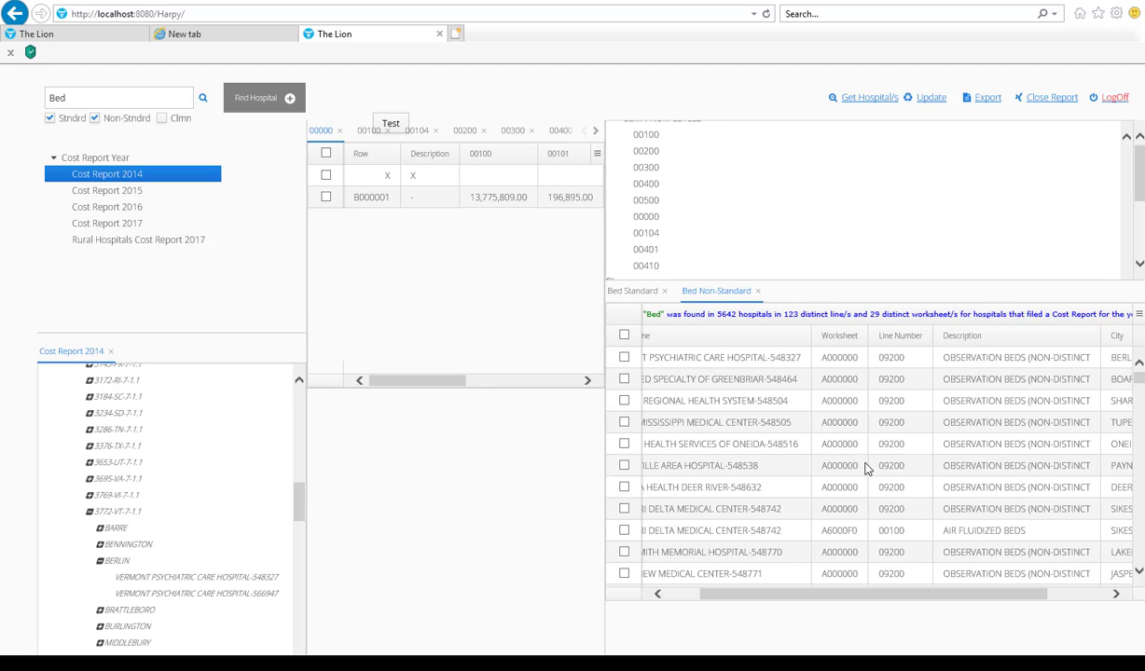
left_click(198, 579)
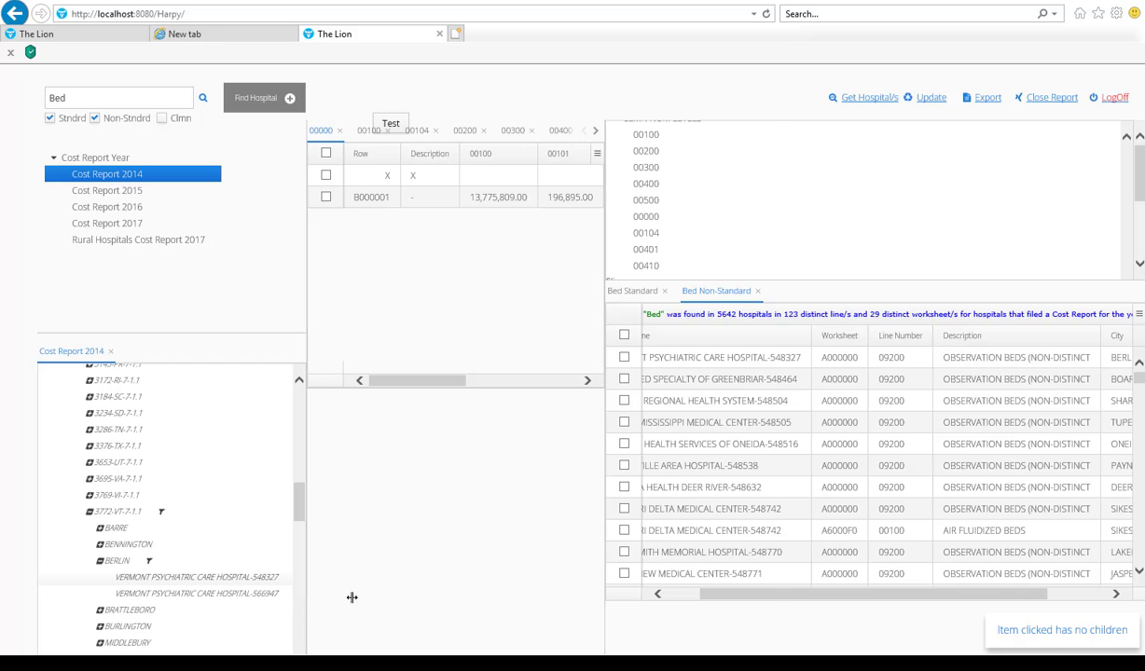
left_click_drag(352, 597, 393, 604)
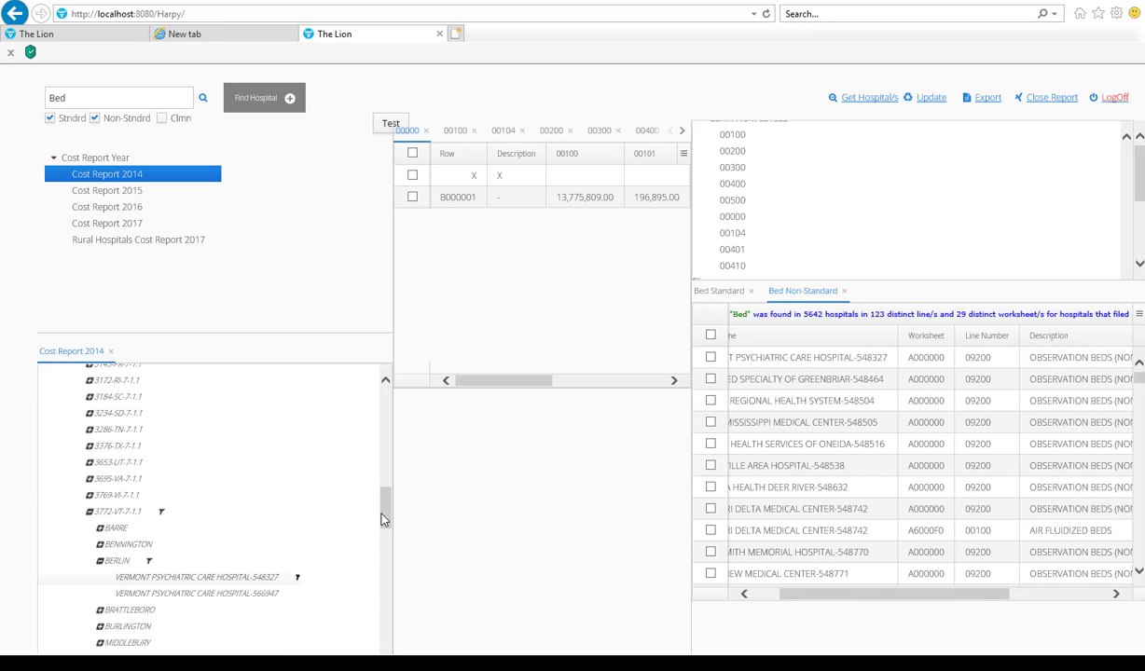
Step: Narrow the dimension tree pane and open the hospital finder's Bed Size, ALOS and Discharges range filters
left_click_drag(322, 441, 109, 455)
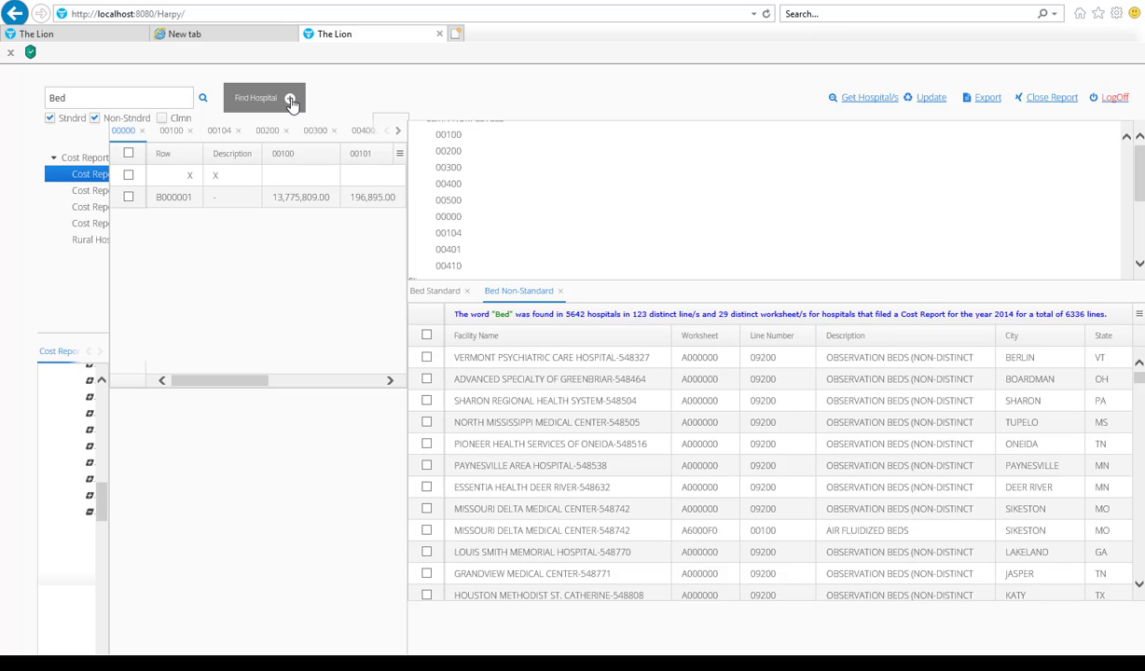
left_click(290, 100)
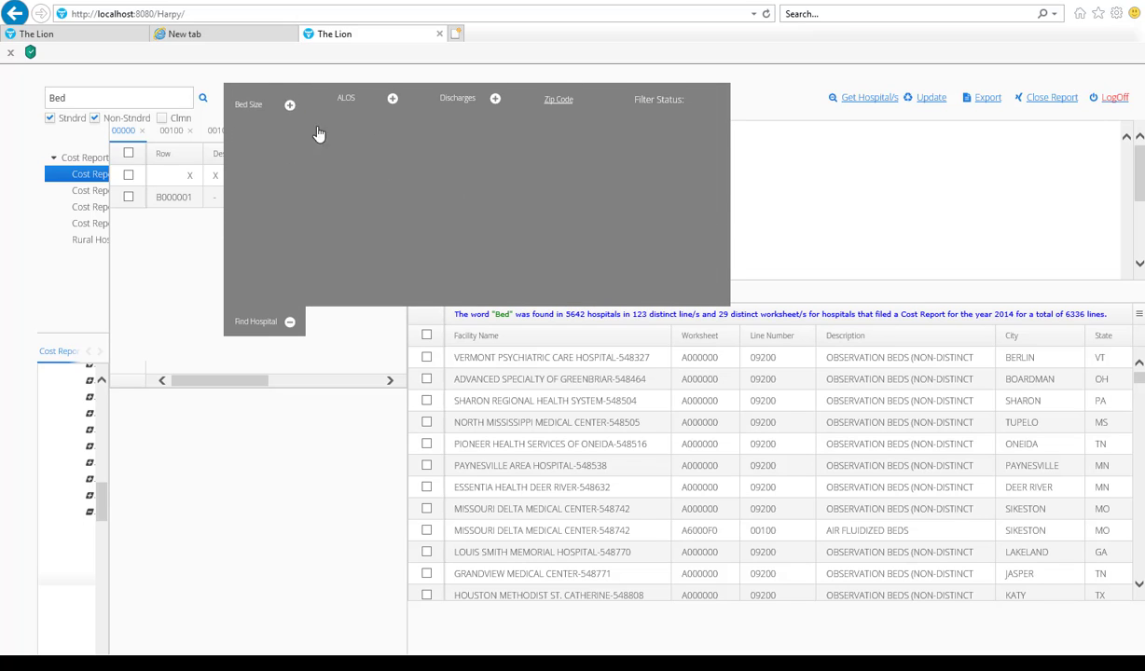
left_click(290, 104)
left_click(392, 98)
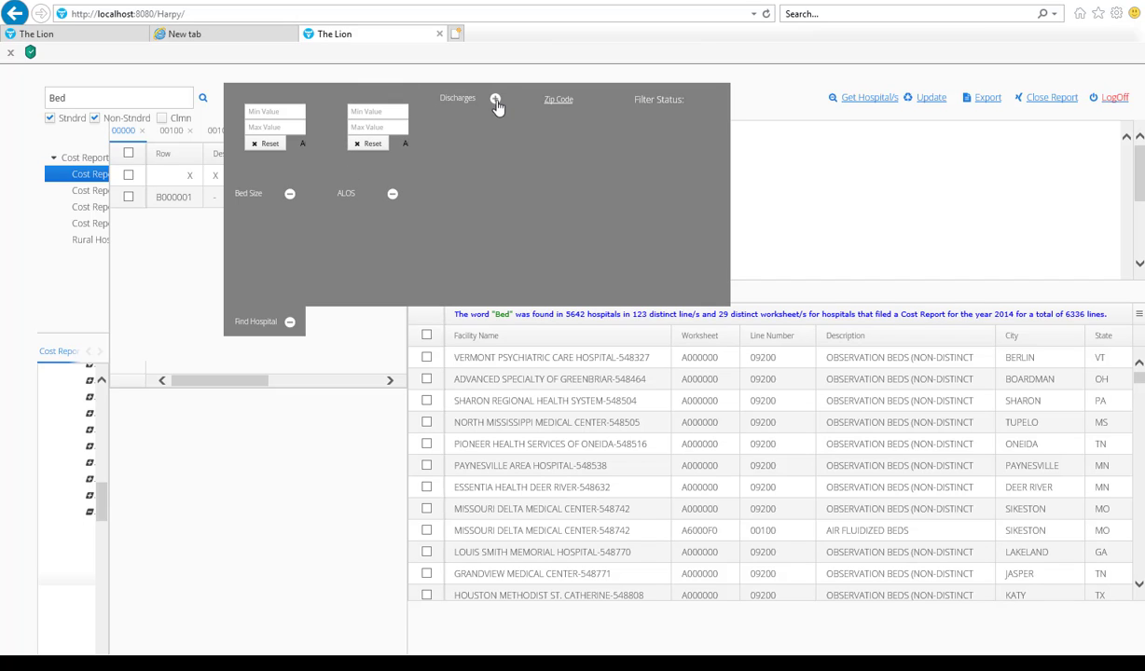
left_click(496, 101)
Step: Set the bed size range from 30 to 50 and retrieve the hospitals that match the filter
left_click(277, 112)
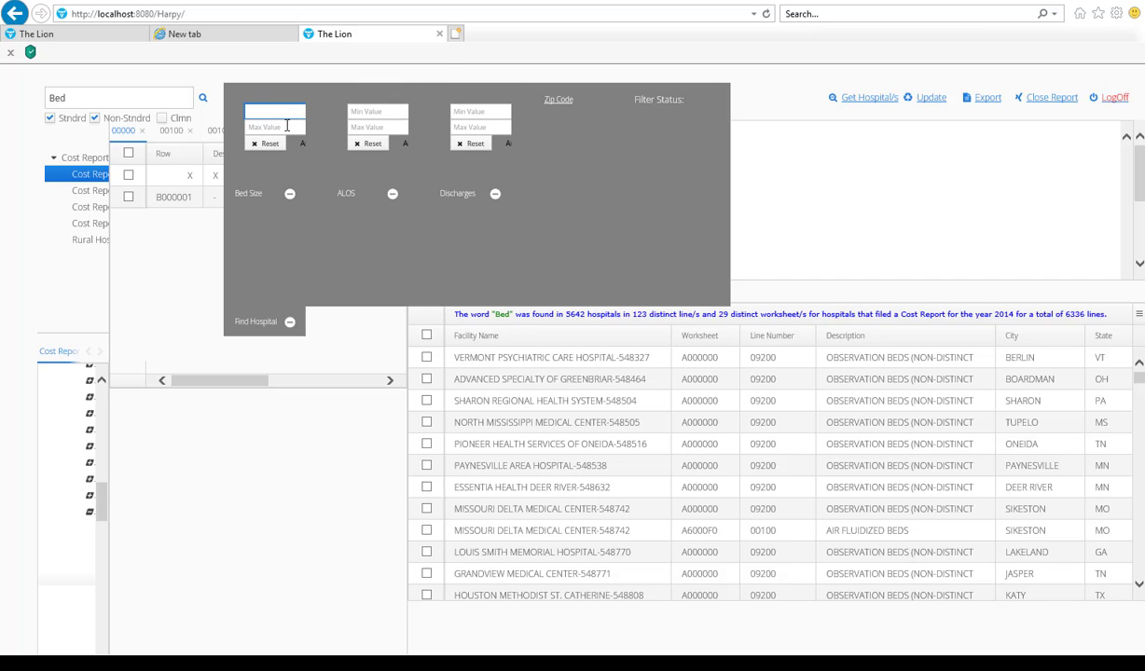
type("3")
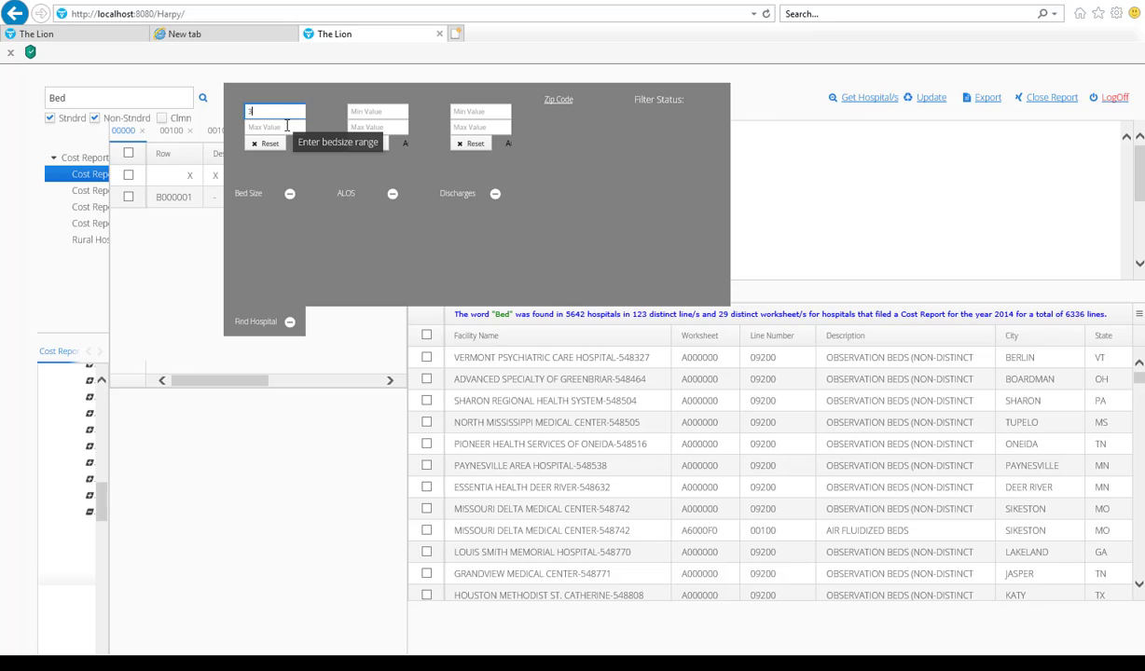
type("0")
left_click(265, 128)
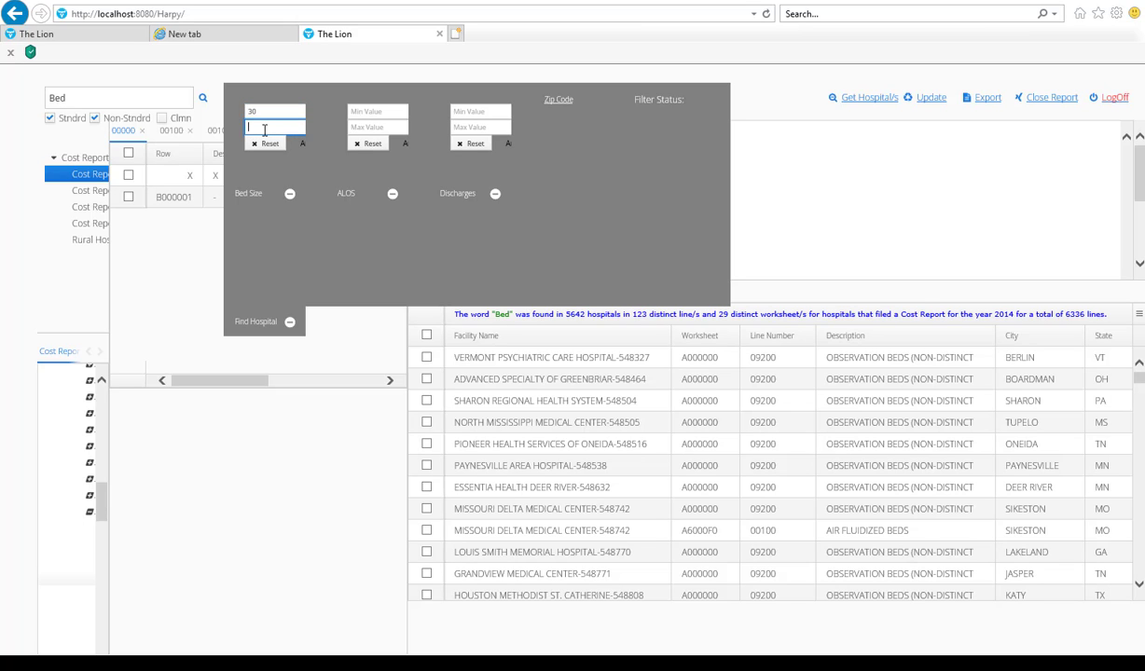
type("50")
left_click(306, 324)
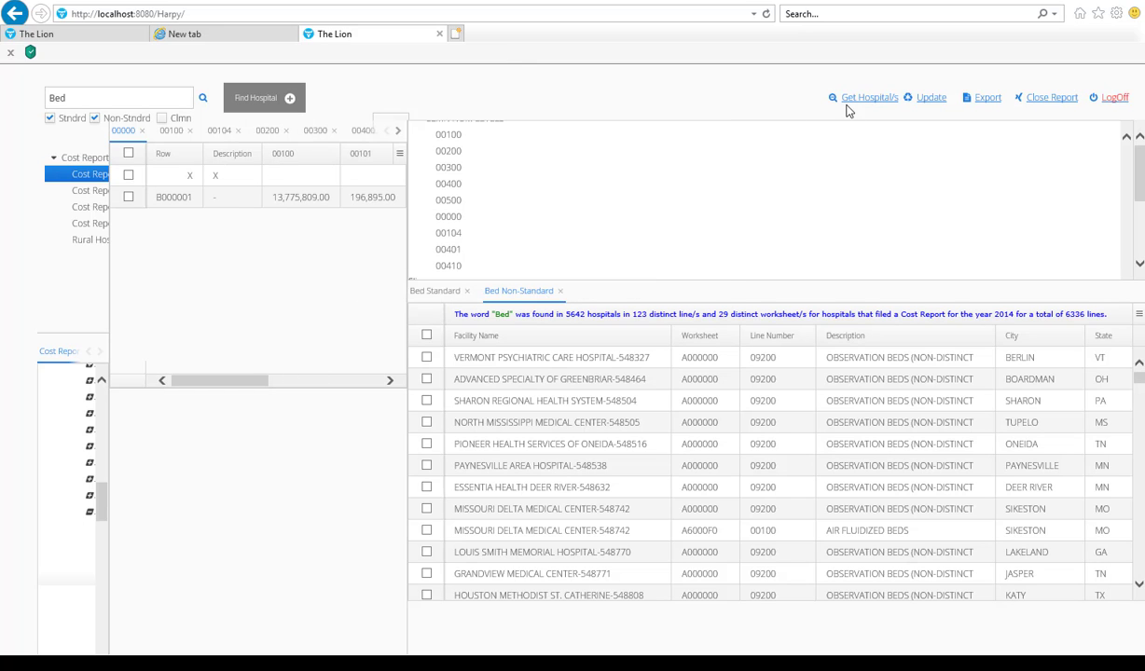
left_click(851, 101)
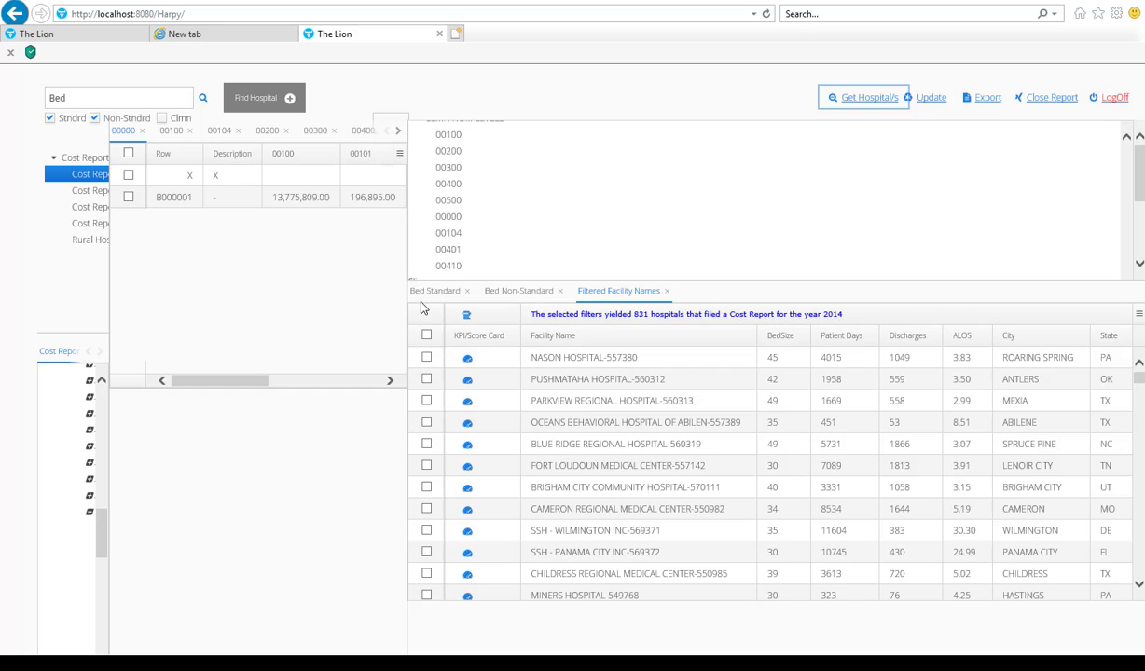
Step: Check the finder's filter status, sort the filtered facilities by BedSize in ascending order, and close the finder
left_click(267, 101)
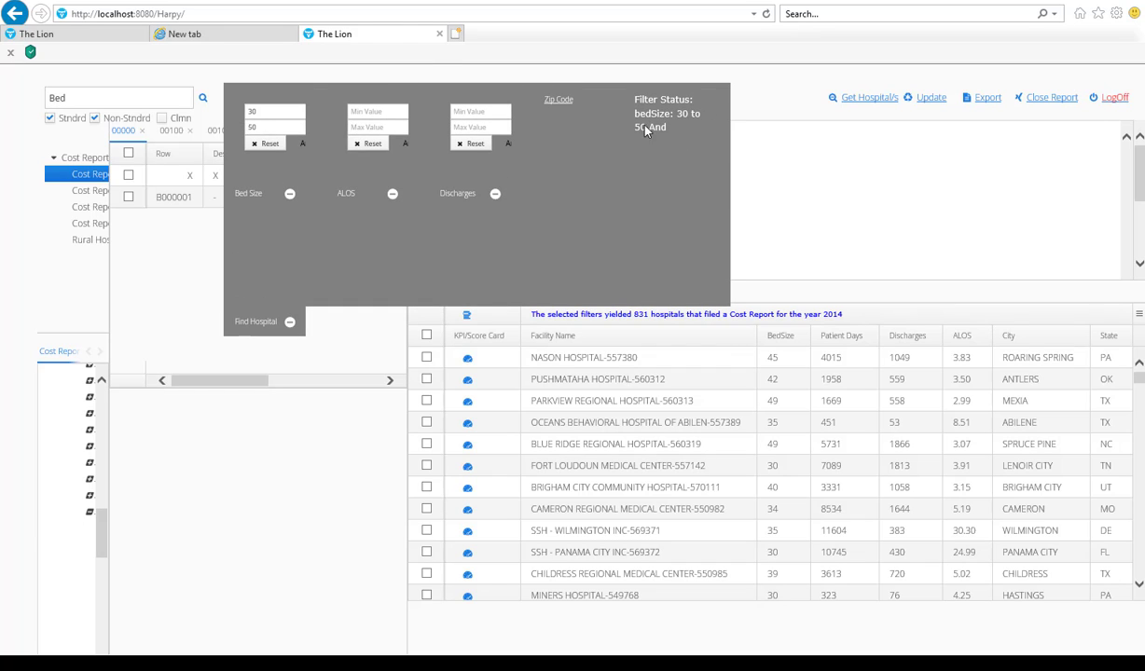
left_click(796, 340)
left_click(800, 343)
left_click(800, 343)
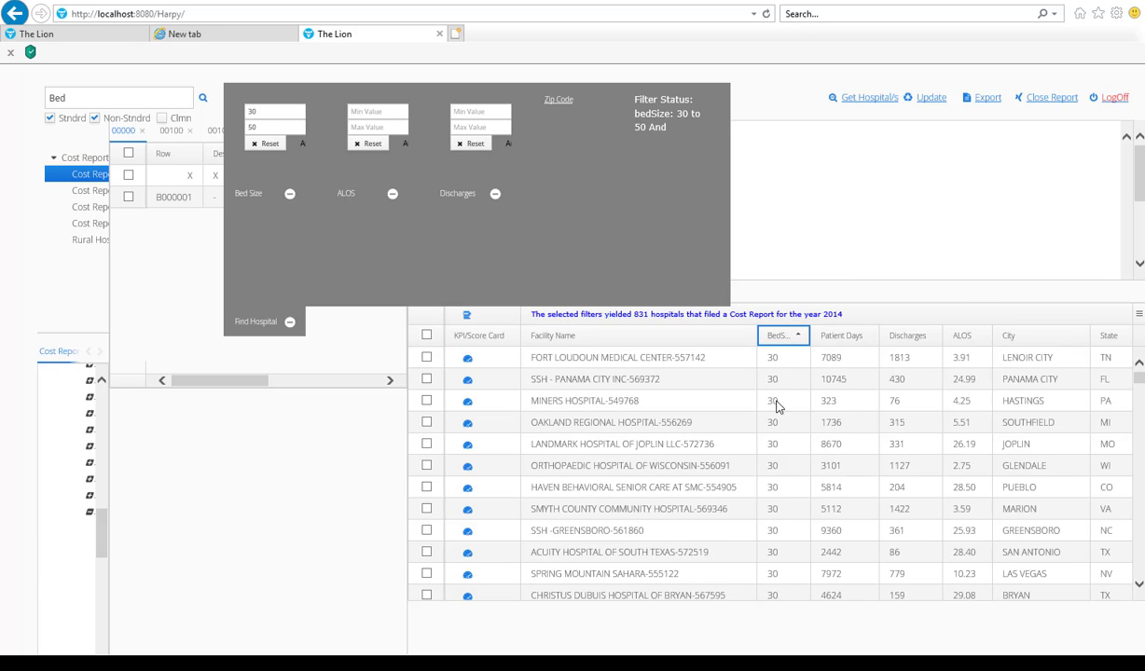
left_click(289, 322)
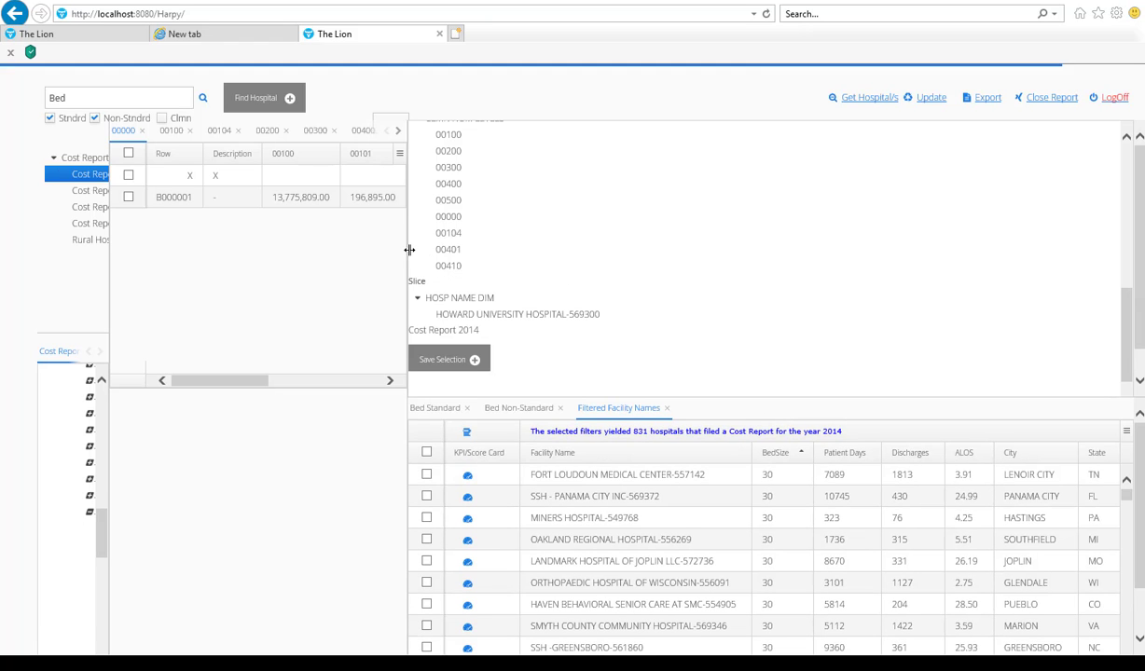
Step: Widen the report grid to show more columns and enlarge the dimension tree pane until the report years are readable
left_click_drag(409, 250, 563, 250)
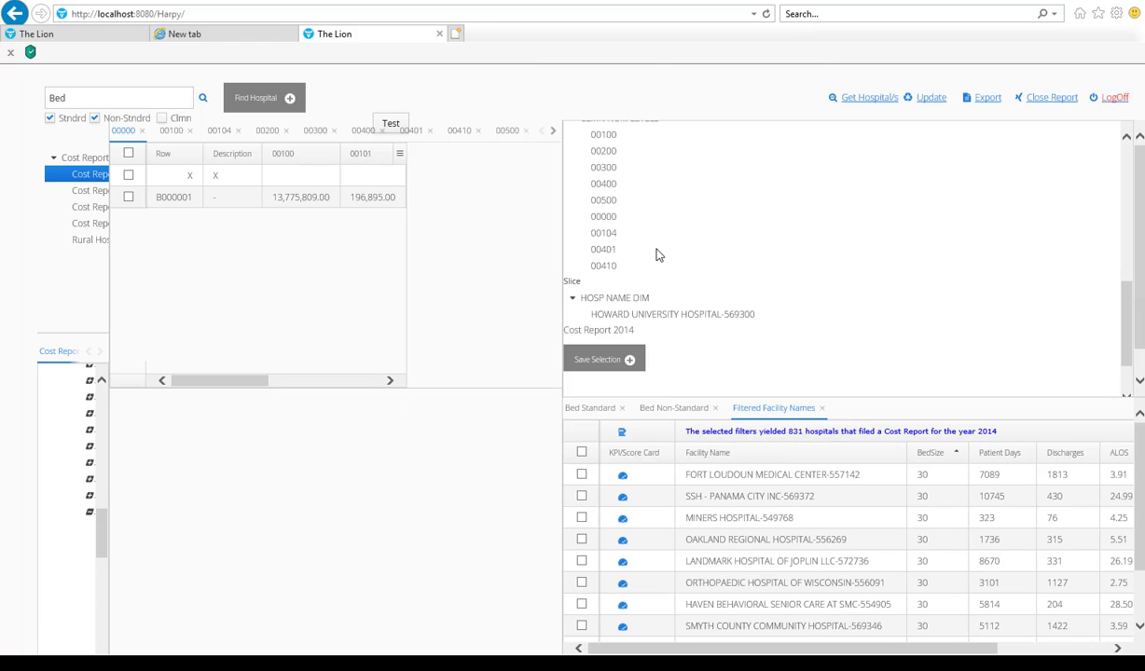
left_click_drag(657, 252, 655, 250)
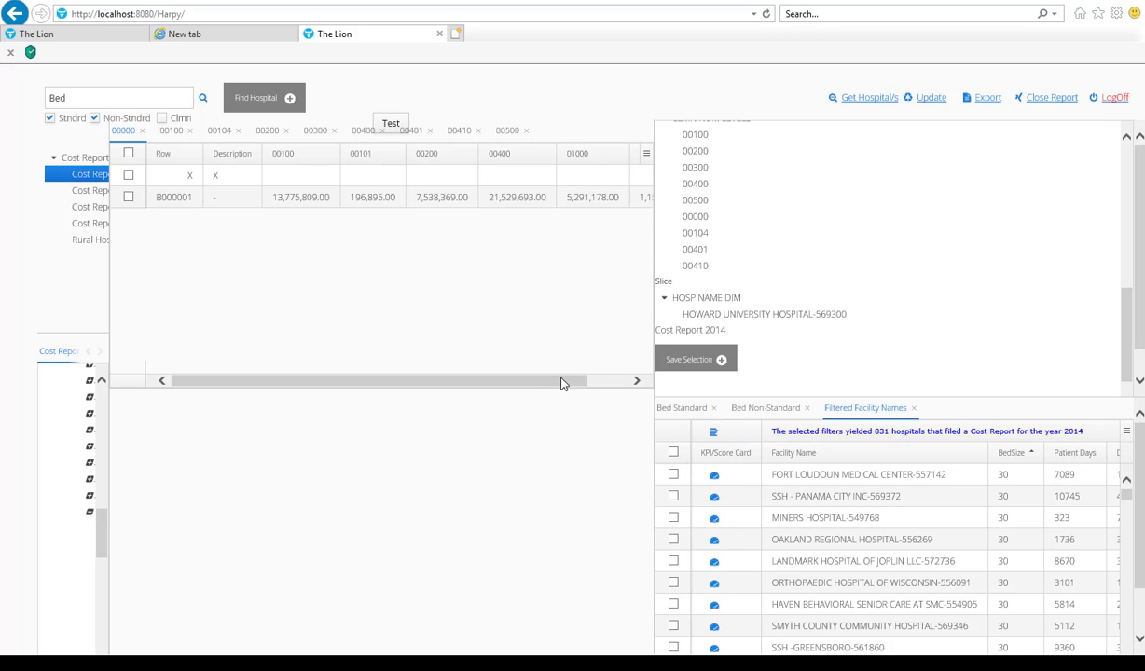
left_click_drag(107, 269, 207, 269)
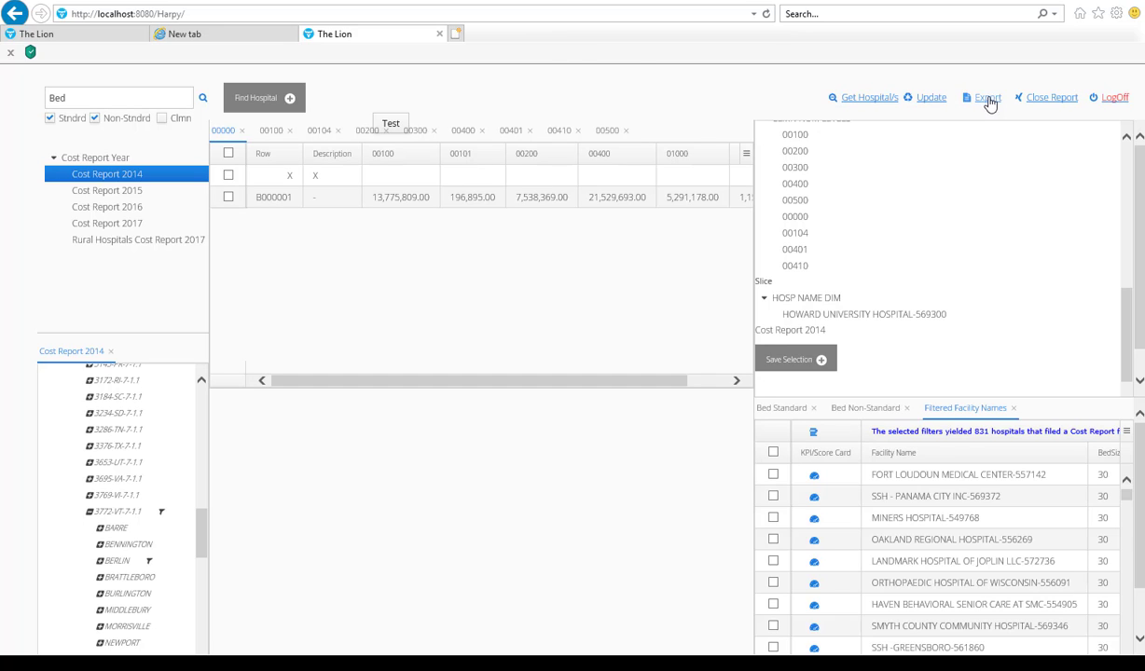
Step: Select all rows of the 00000 report grid, export them to a CSV file, and view the file before closing it
left_click(986, 98)
left_click(228, 154)
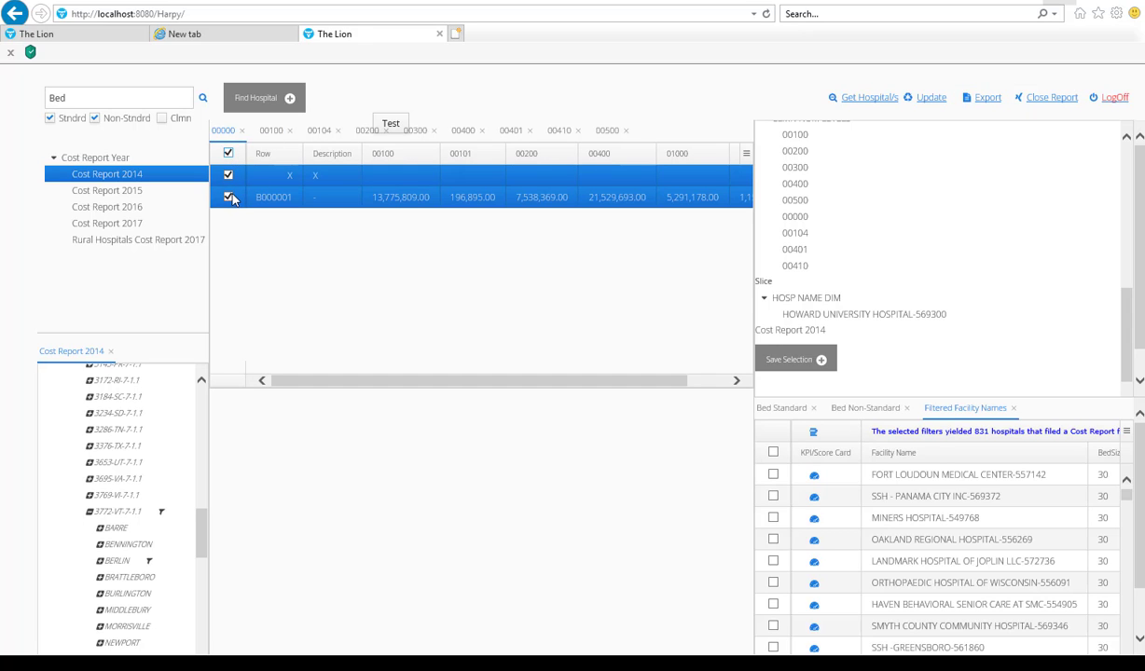
left_click(987, 99)
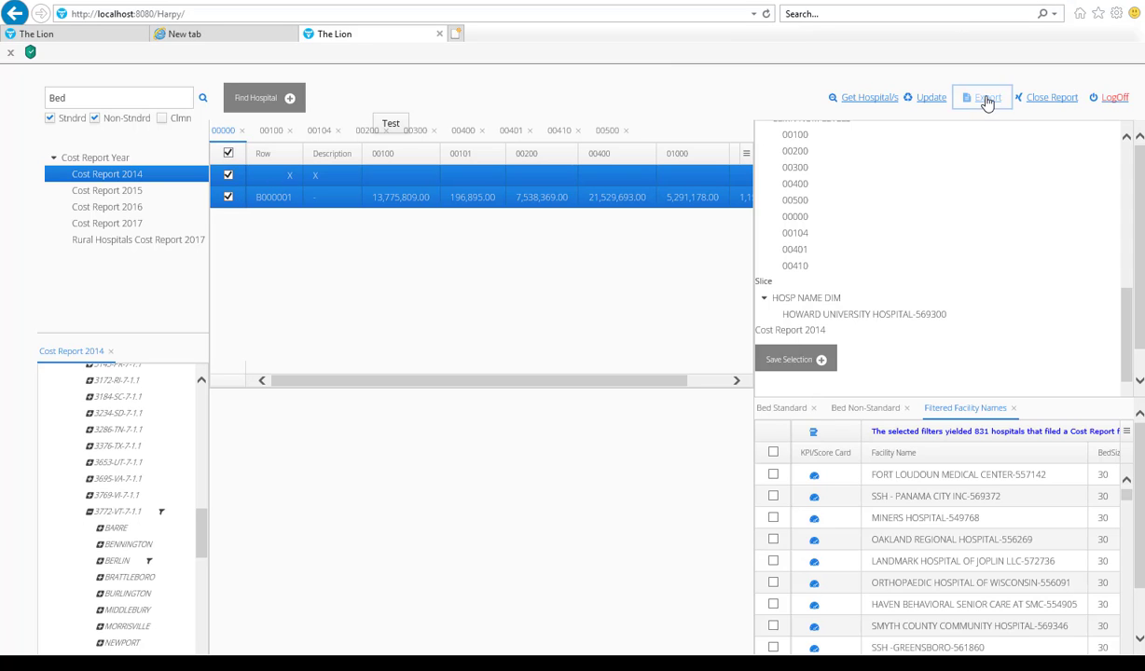
left_click(759, 637)
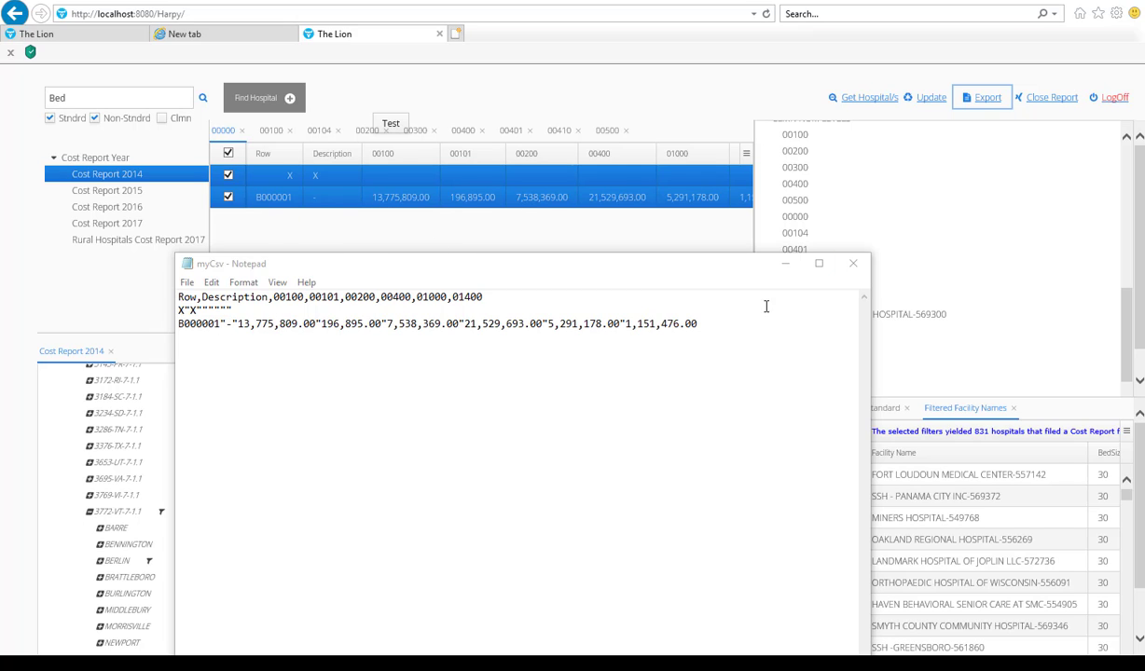
left_click(852, 265)
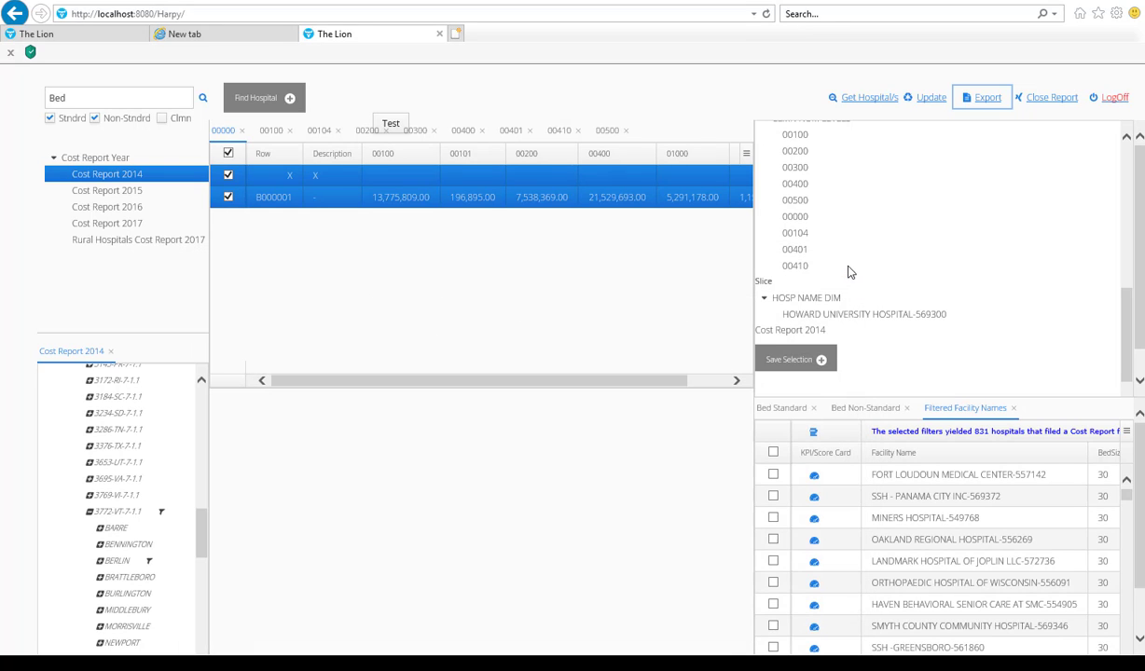
Step: Widen the report grid further to view all its columns through 01400
left_click_drag(749, 266, 816, 268)
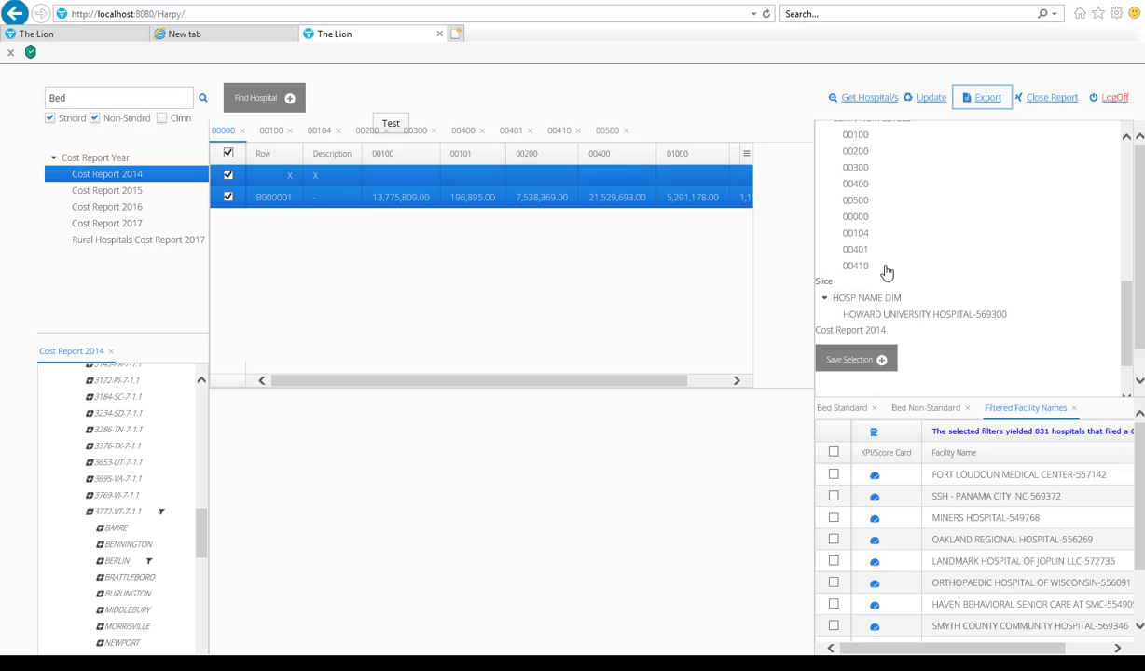
left_click_drag(886, 272, 886, 273)
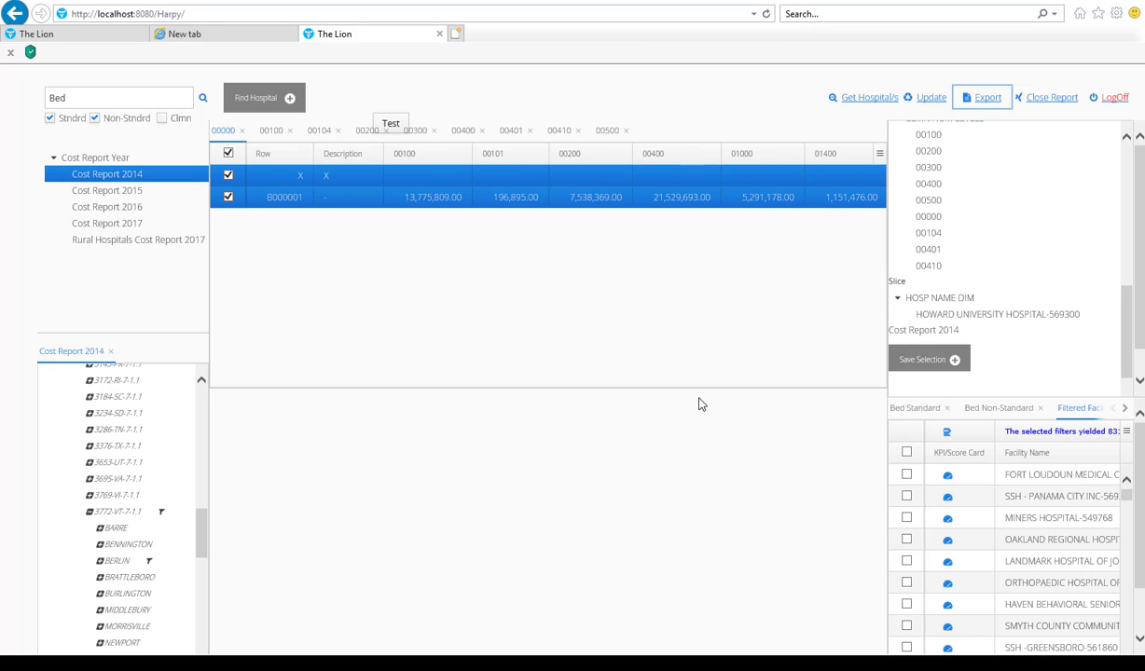
Step: Collapse 3772-VT-7-1.1 and the 7-STATE-6-1.0 level under HOSP NAME DIM, and widen the filtered facilities pane
left_click(90, 511)
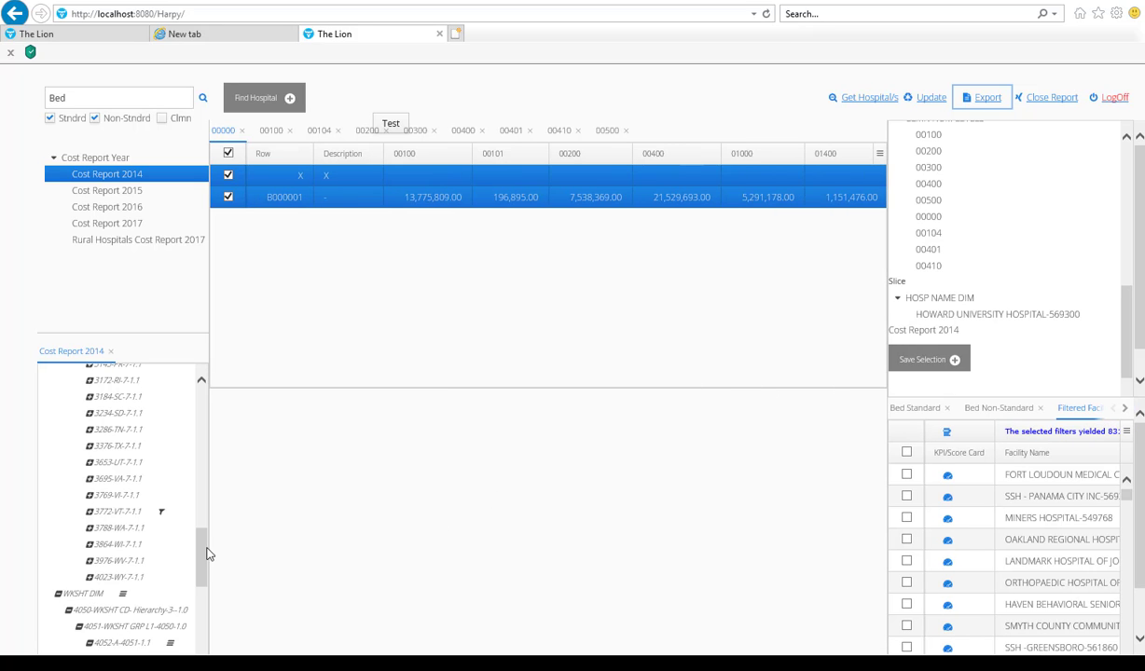
left_click_drag(203, 562, 199, 410)
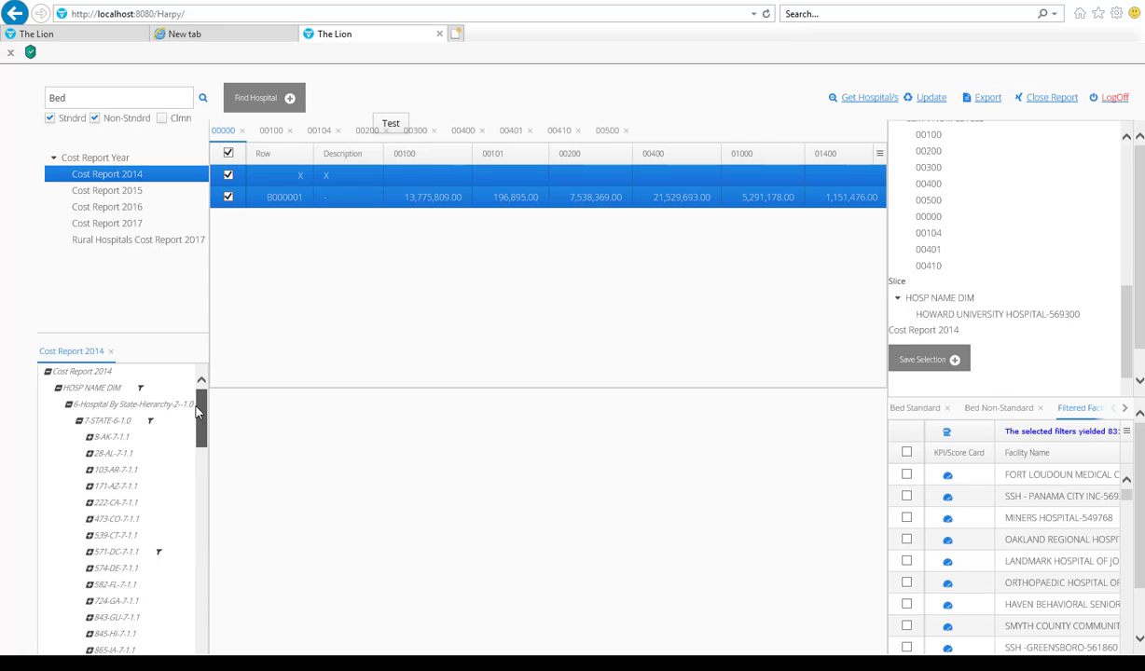
left_click(80, 423)
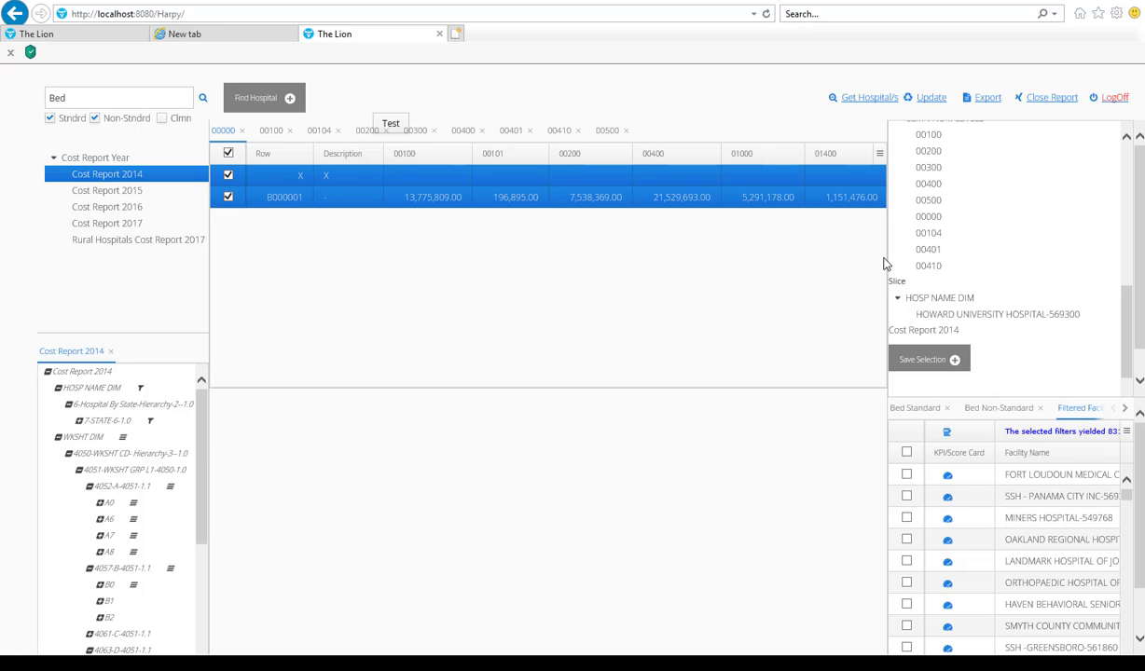
left_click_drag(678, 260, 678, 265)
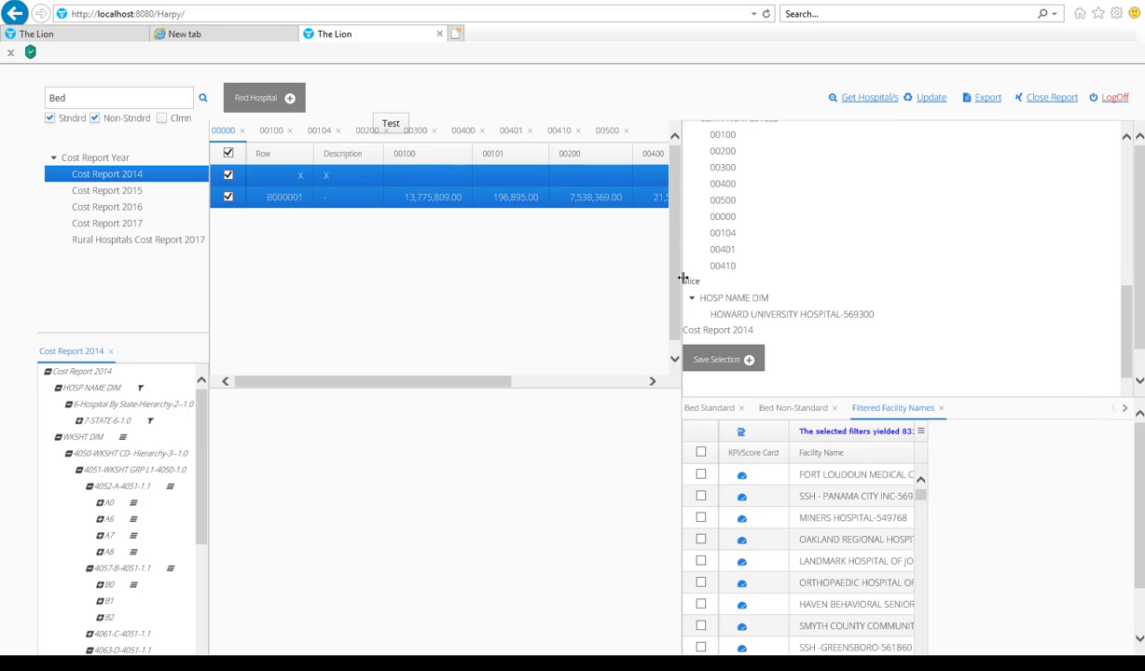